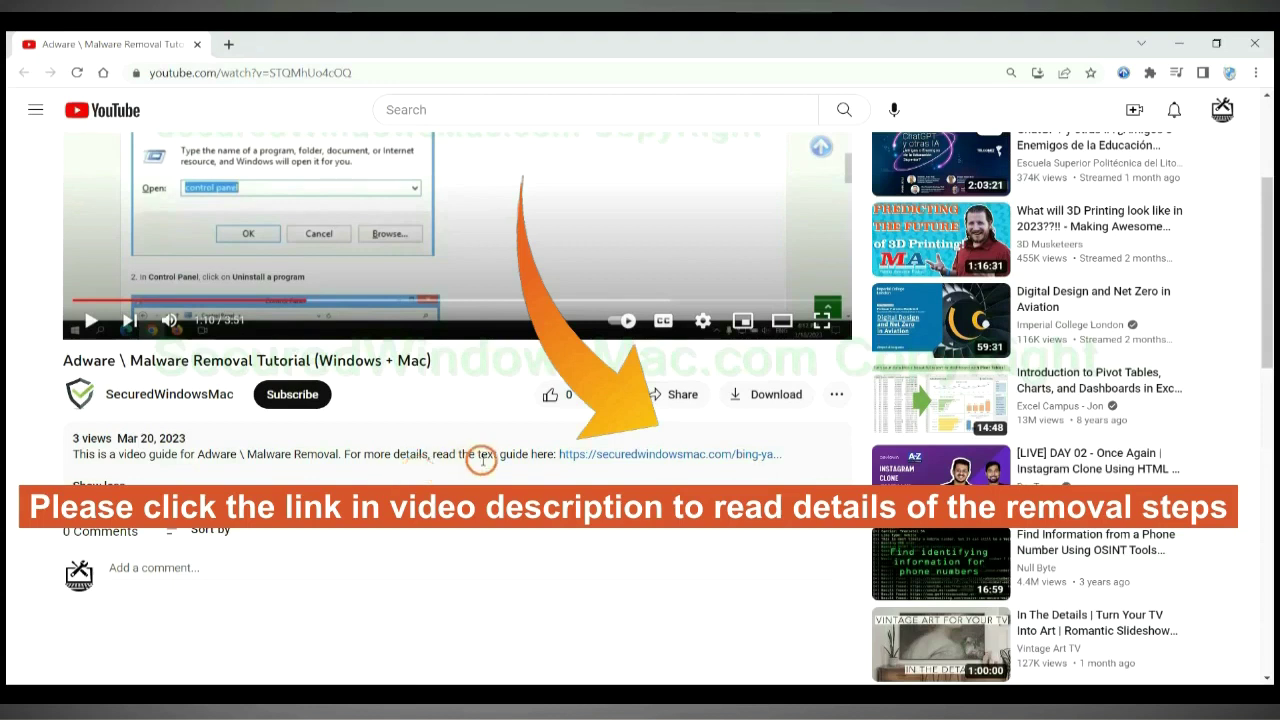
- Open the removal guide linked in the video description and go to its Instant Automatic Removal section
{"action": "left_click", "coordinate": [610, 456]}
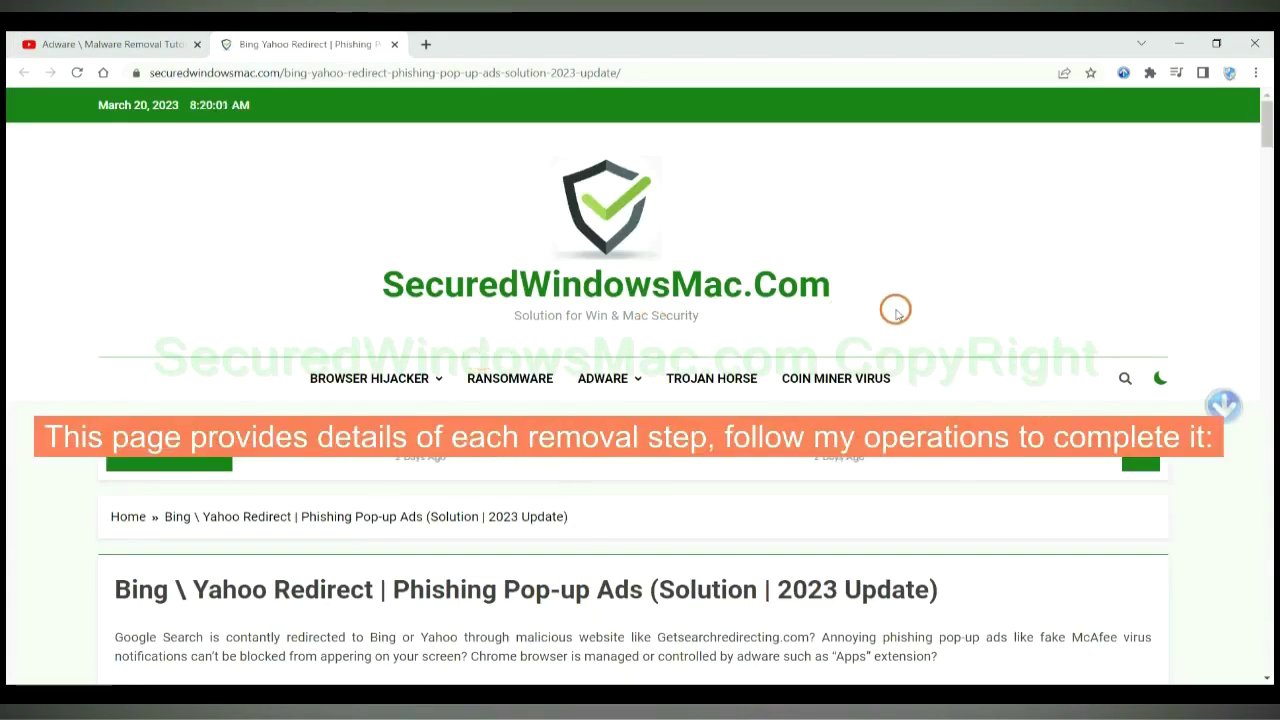
{"action": "scroll", "coordinate": [854, 331], "scroll_direction": "down", "scroll_amount": 5}
{"action": "scroll", "coordinate": [640, 385], "scroll_direction": "down", "scroll_amount": 7}
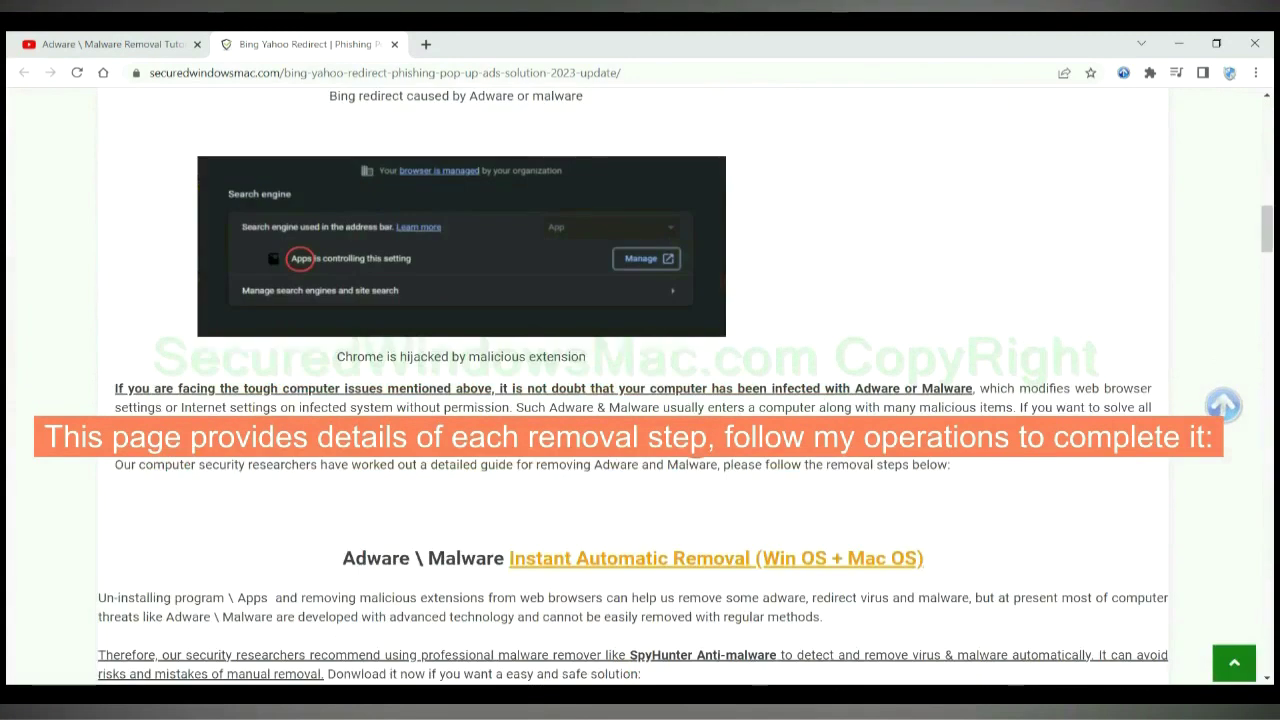
{"action": "scroll", "coordinate": [691, 443], "scroll_direction": "down", "scroll_amount": 3}
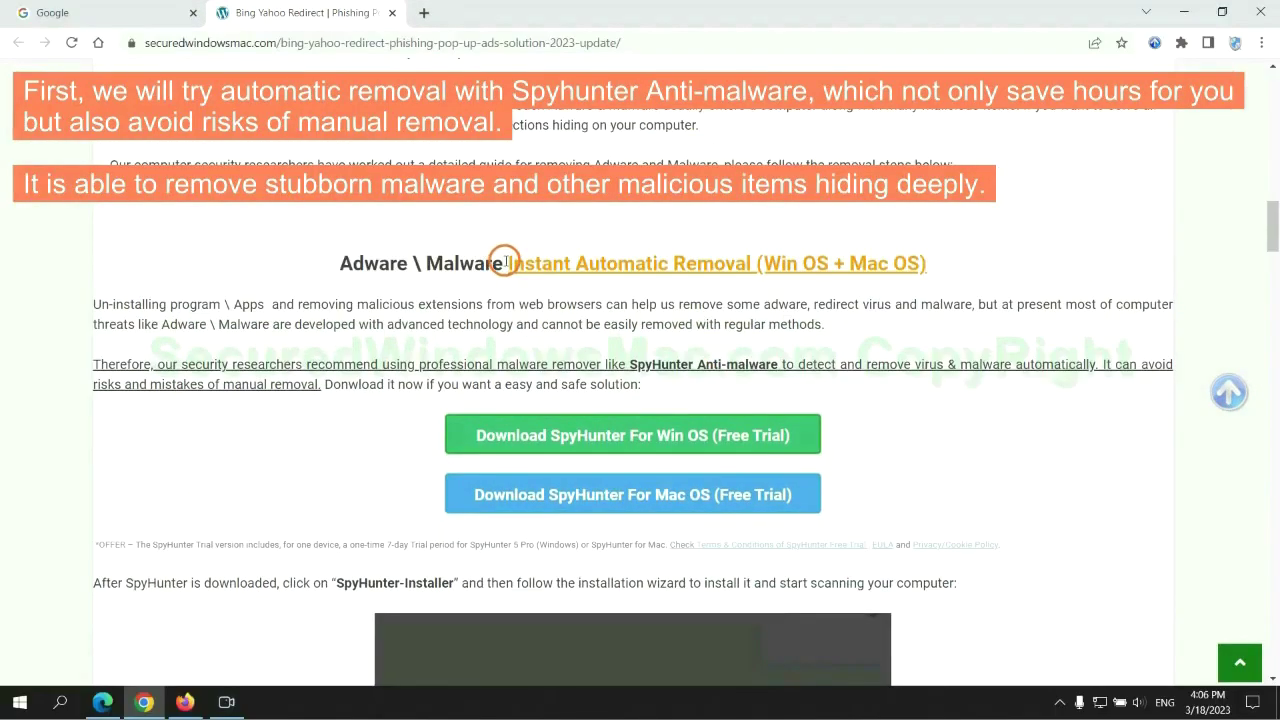
{"action": "left_click_drag", "start_coordinate": [506, 262], "coordinate": [745, 262]}
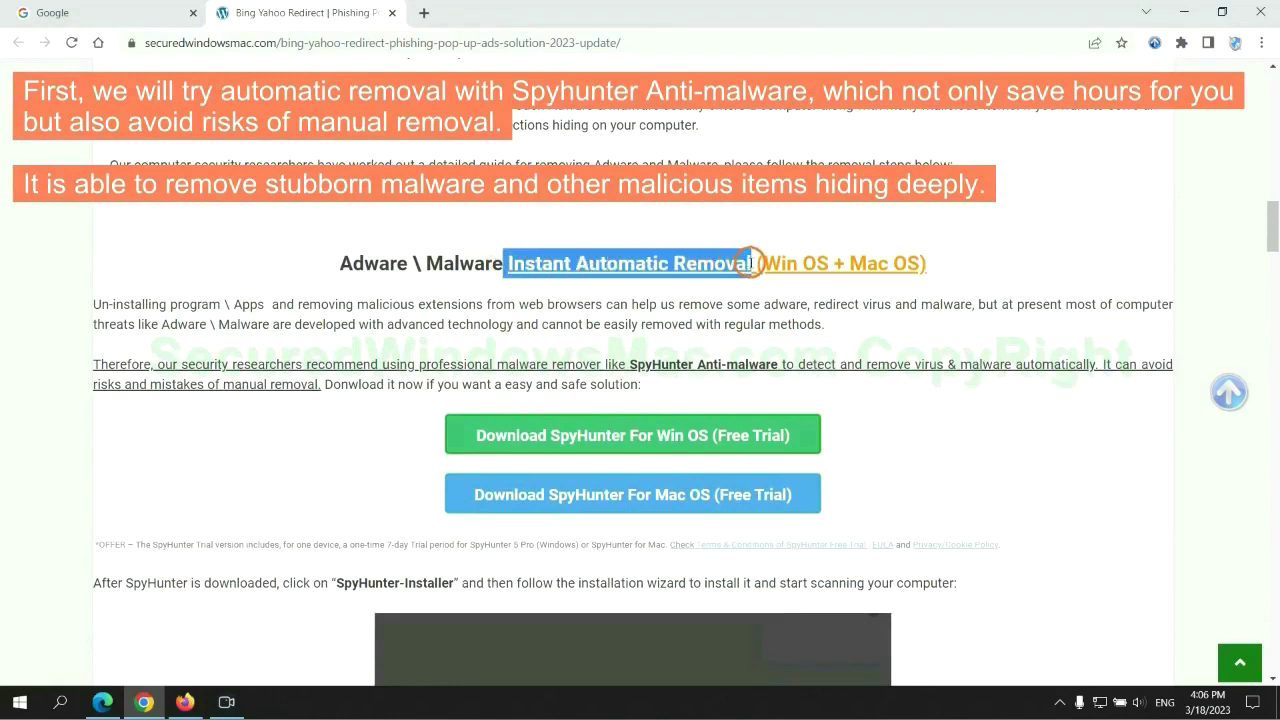
{"action": "left_click", "coordinate": [638, 224]}
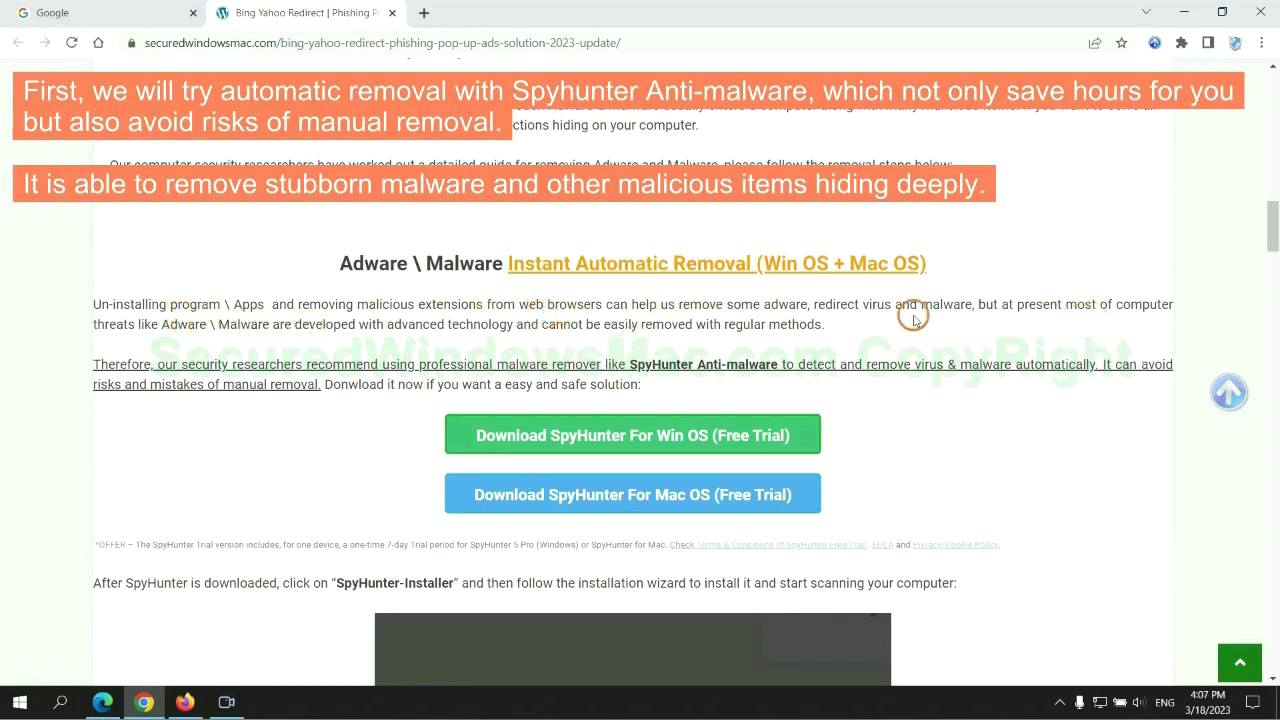
- Download the free trial of SpyHunter for Win OS, keep the flagged installer file and run it
{"action": "scroll", "coordinate": [635, 360], "scroll_direction": "down", "scroll_amount": 1}
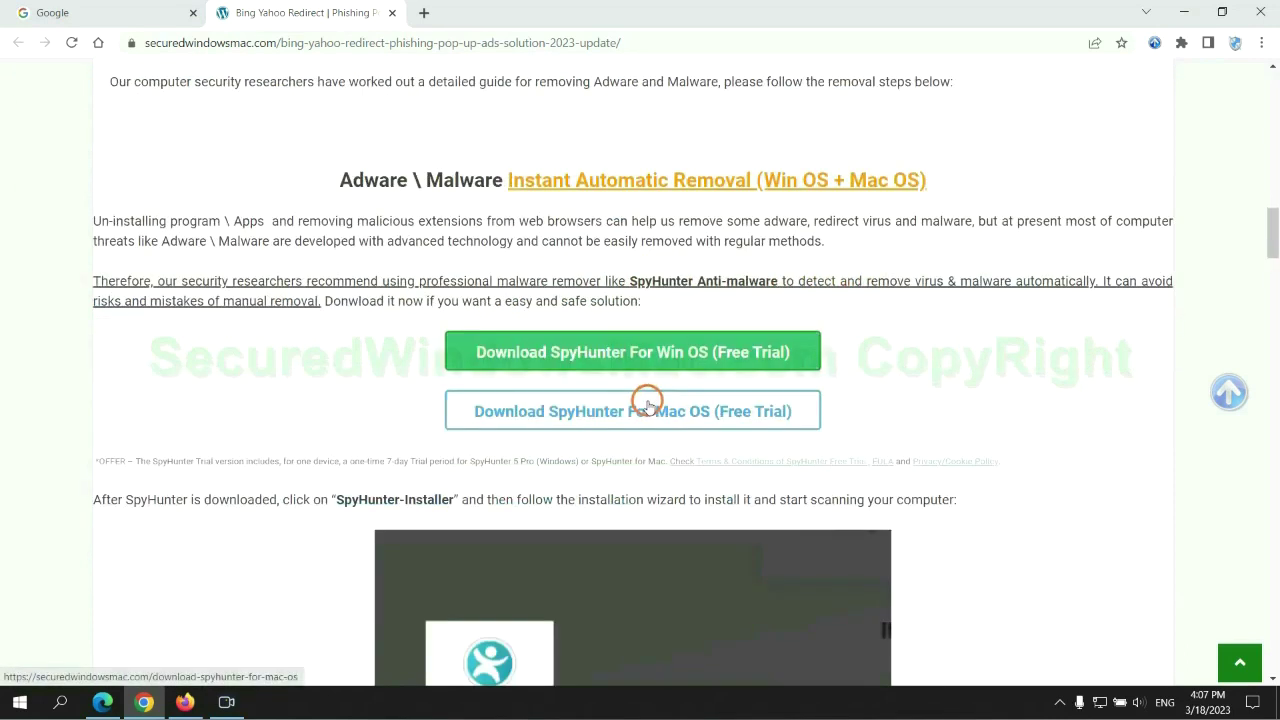
{"action": "scroll", "coordinate": [646, 400], "scroll_direction": "down", "scroll_amount": 1}
{"action": "scroll", "coordinate": [634, 385], "scroll_direction": "down", "scroll_amount": 1}
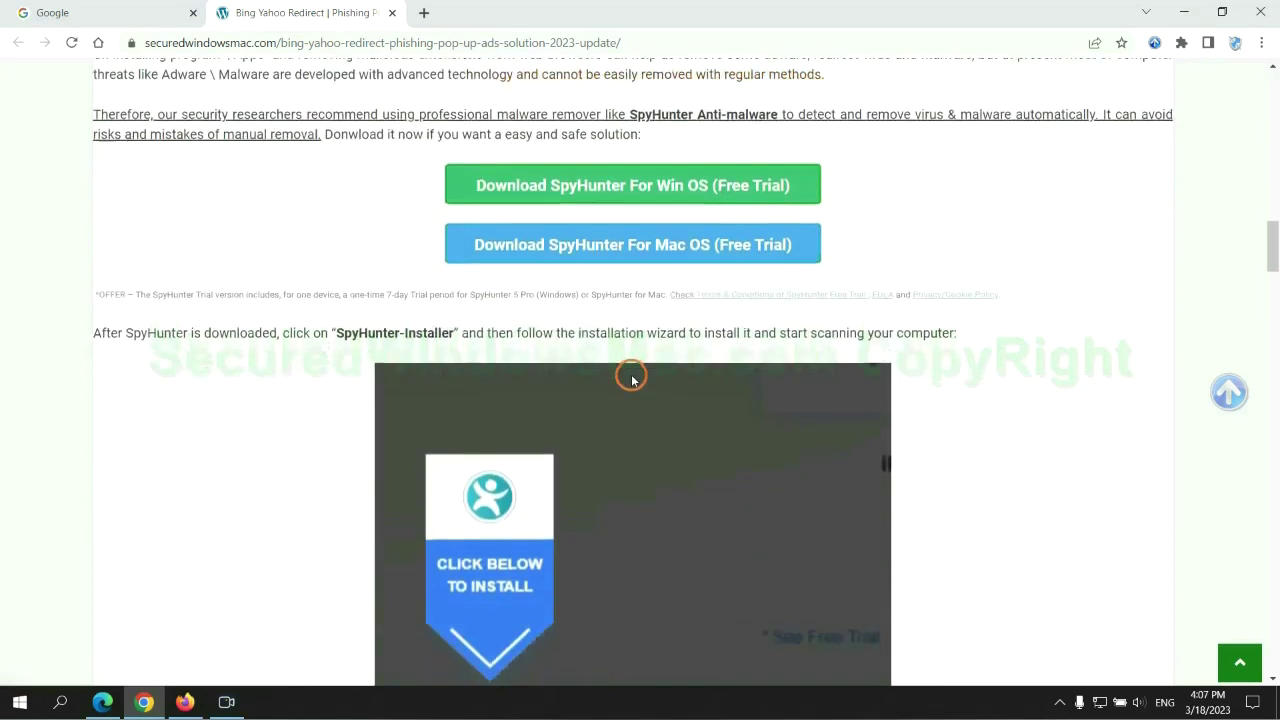
{"action": "left_click", "coordinate": [646, 205]}
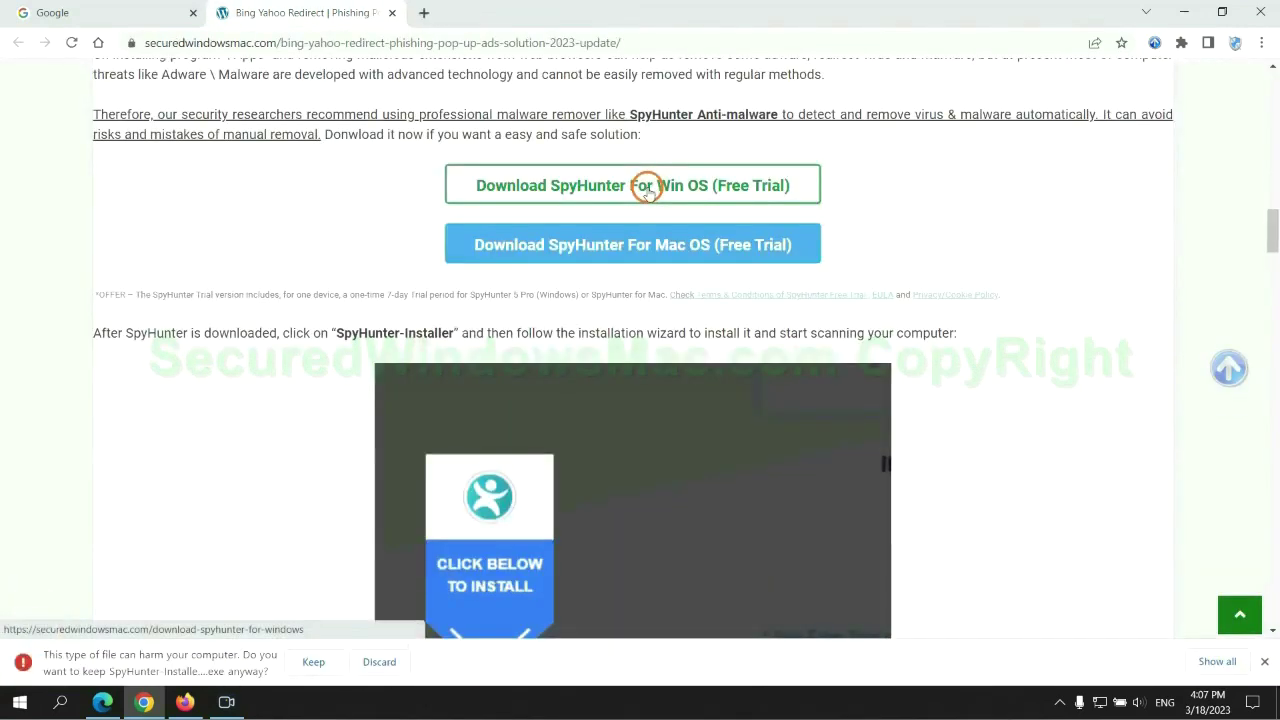
{"action": "left_click", "coordinate": [310, 662]}
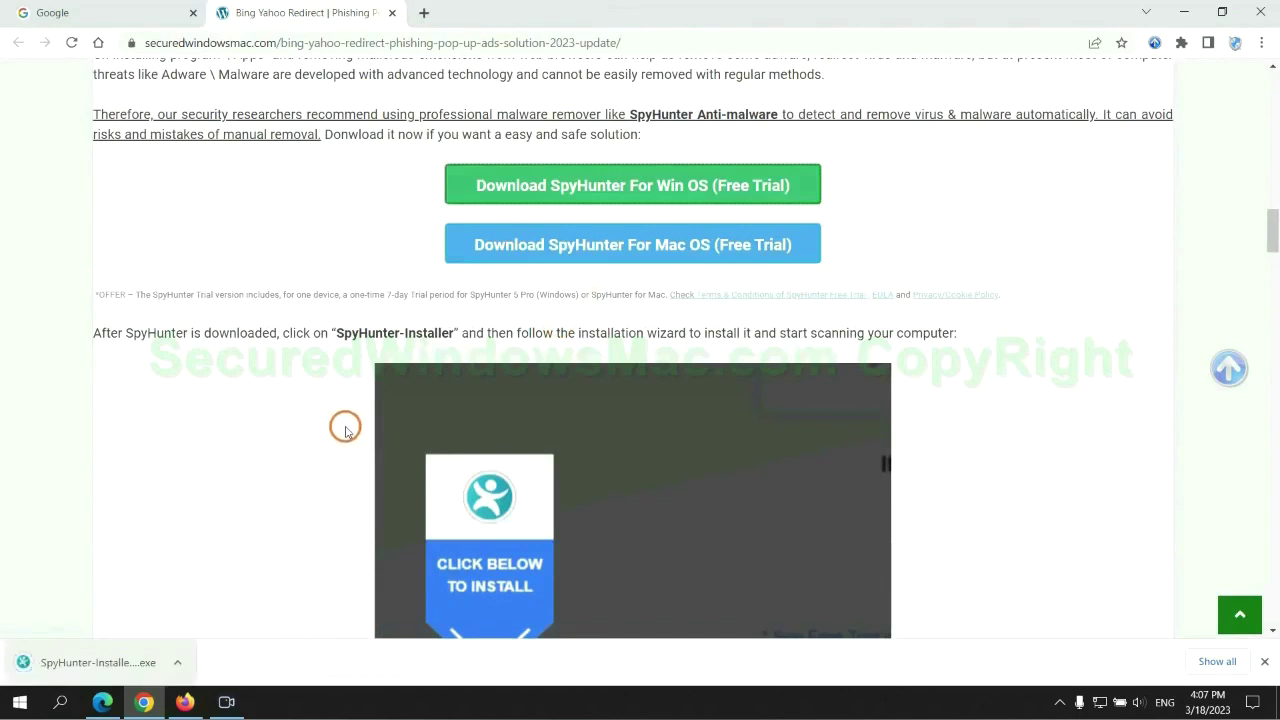
{"action": "left_click", "coordinate": [122, 662]}
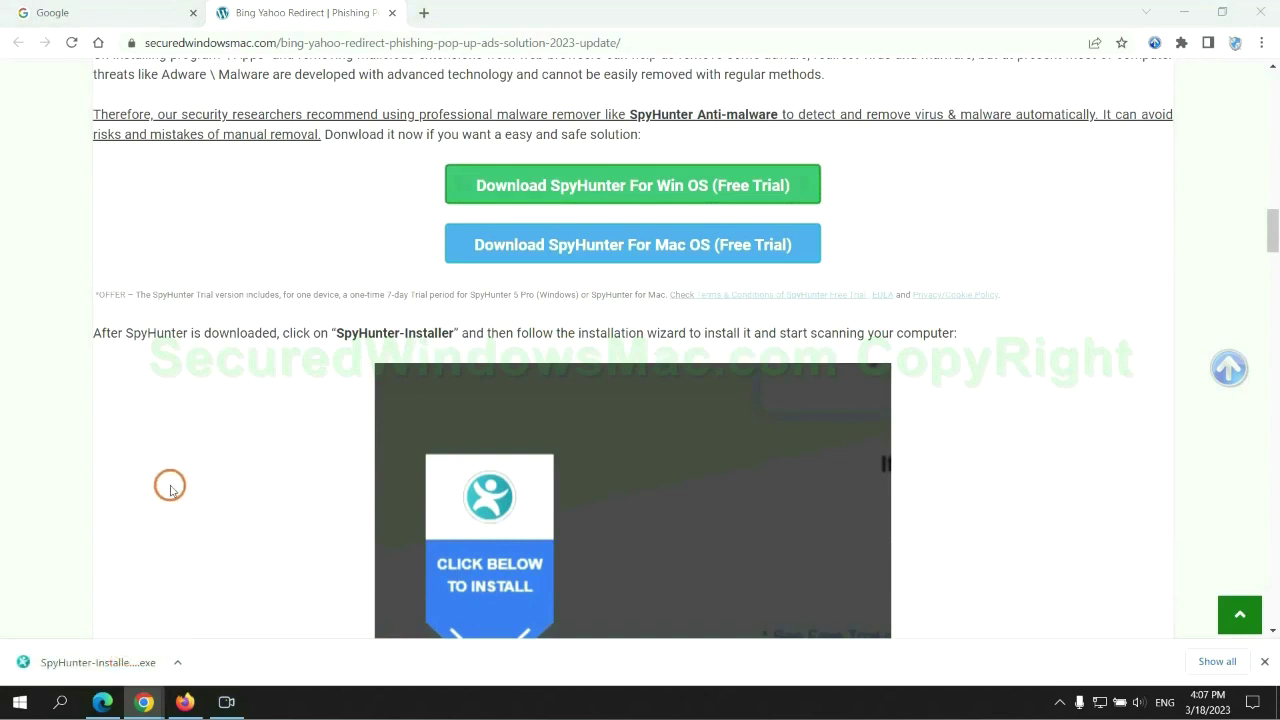
- Proceed from the SpyHunter malware scan results to removal and choose the 7-day free trial
{"action": "scroll", "coordinate": [622, 290], "scroll_direction": "down", "scroll_amount": 2}
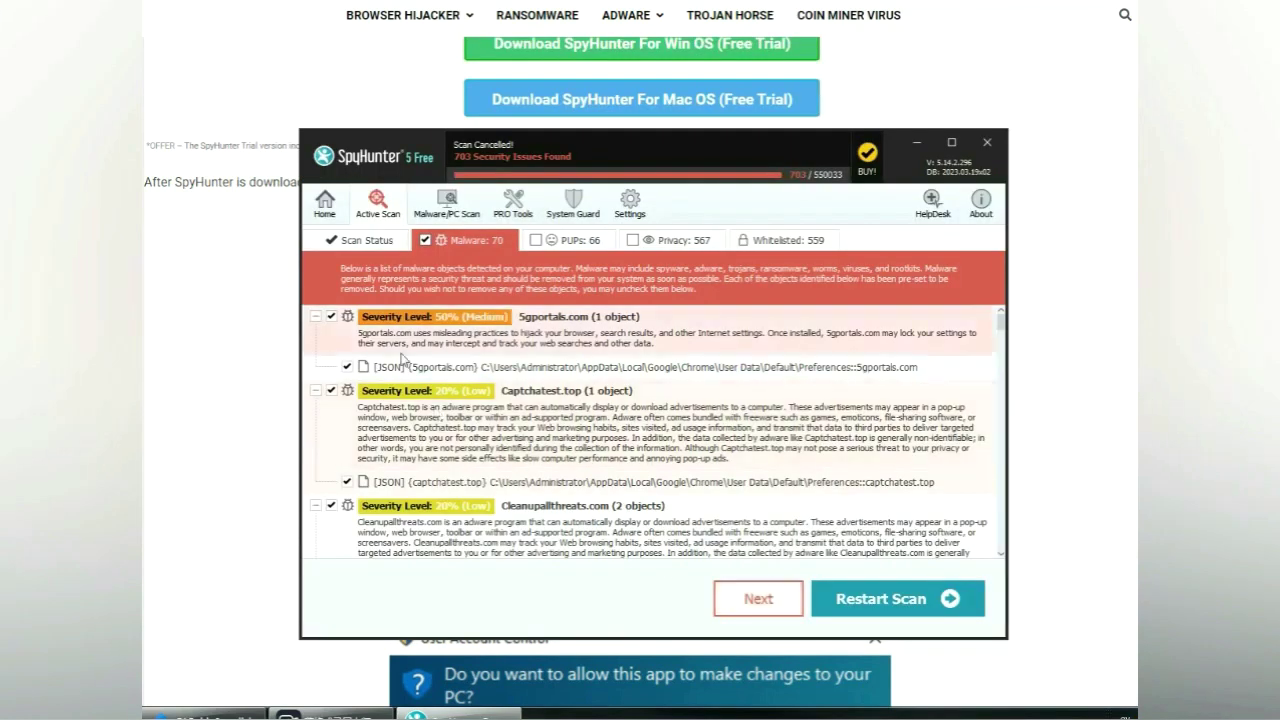
{"action": "left_click", "coordinate": [782, 602]}
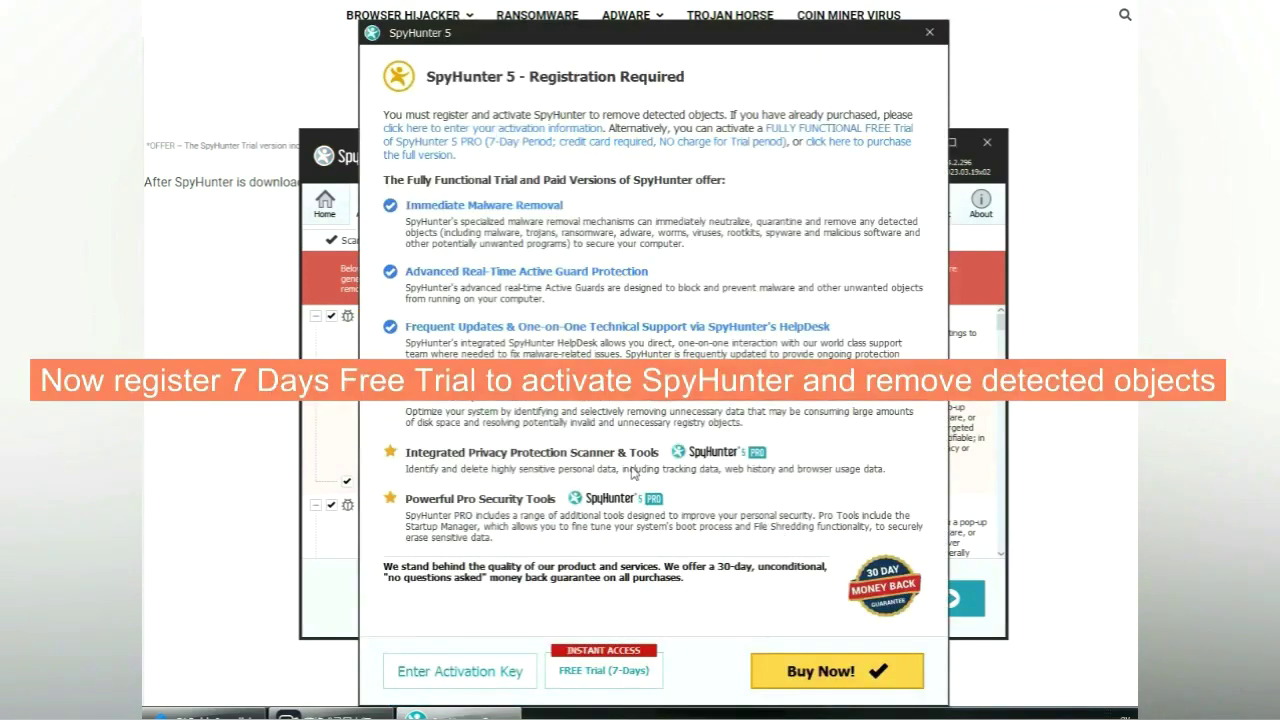
{"action": "left_click", "coordinate": [604, 671]}
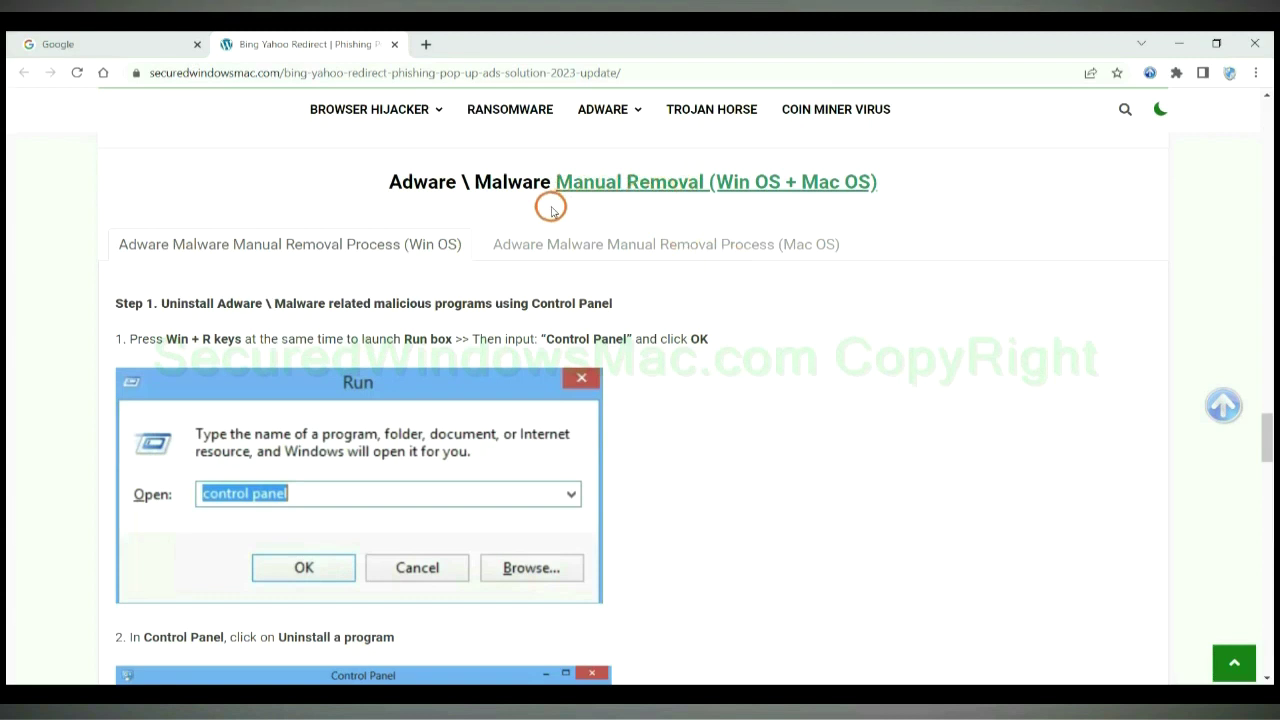
- Examine the guide's Manual Removal section for Win OS and Mac OS, including Step 1 on uninstalling malicious programs
{"action": "left_click_drag", "start_coordinate": [723, 185], "coordinate": [766, 183]}
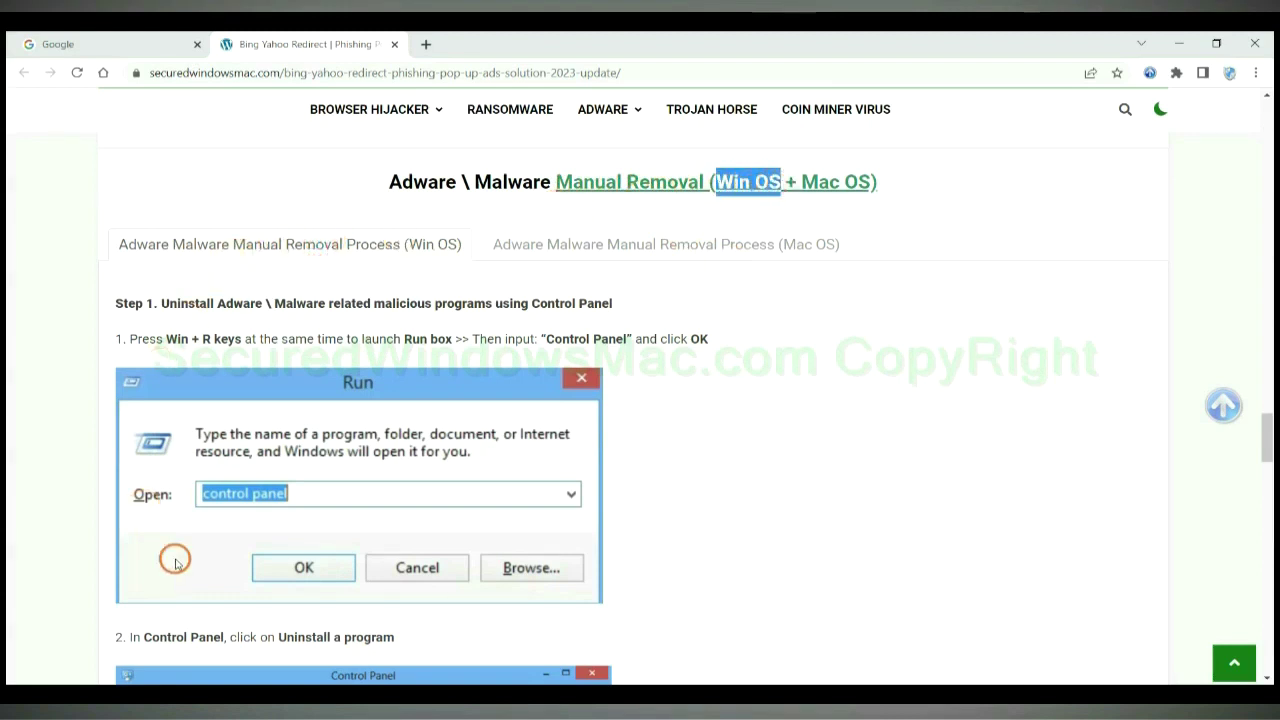
{"action": "left_click_drag", "start_coordinate": [801, 182], "coordinate": [873, 182]}
{"action": "left_click", "coordinate": [656, 240]}
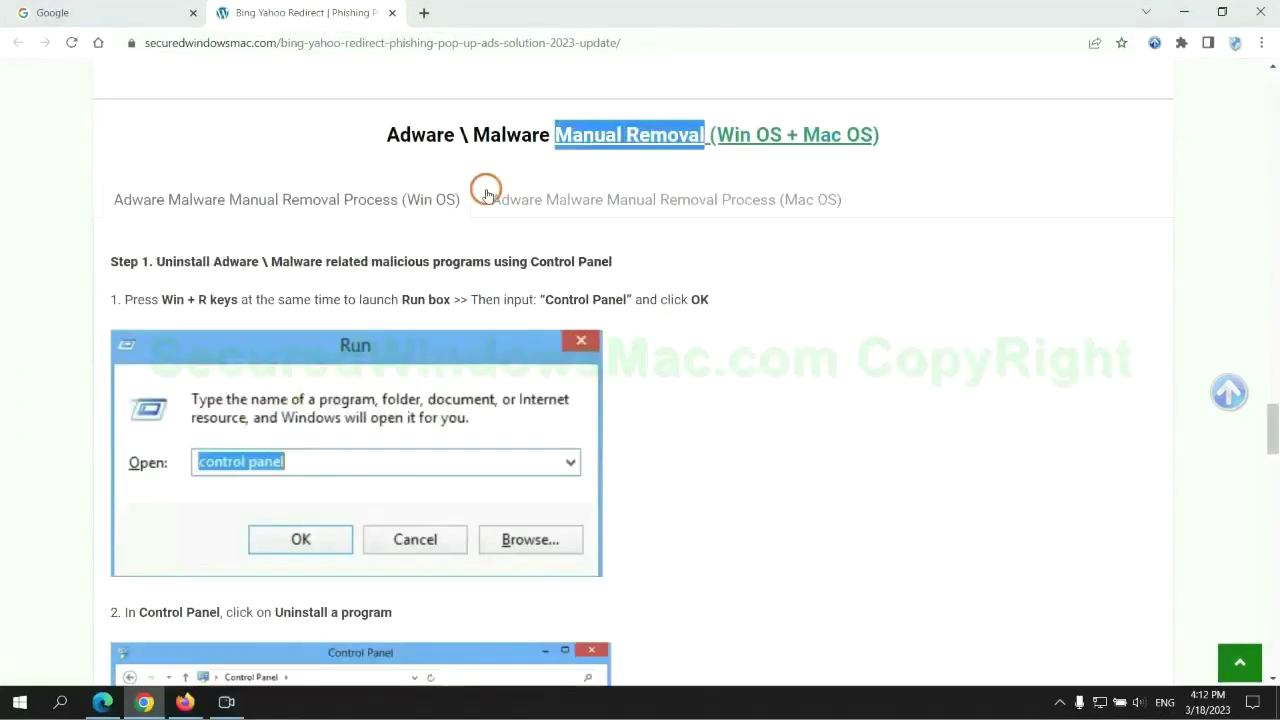
{"action": "scroll", "coordinate": [476, 349], "scroll_direction": "up", "scroll_amount": 2}
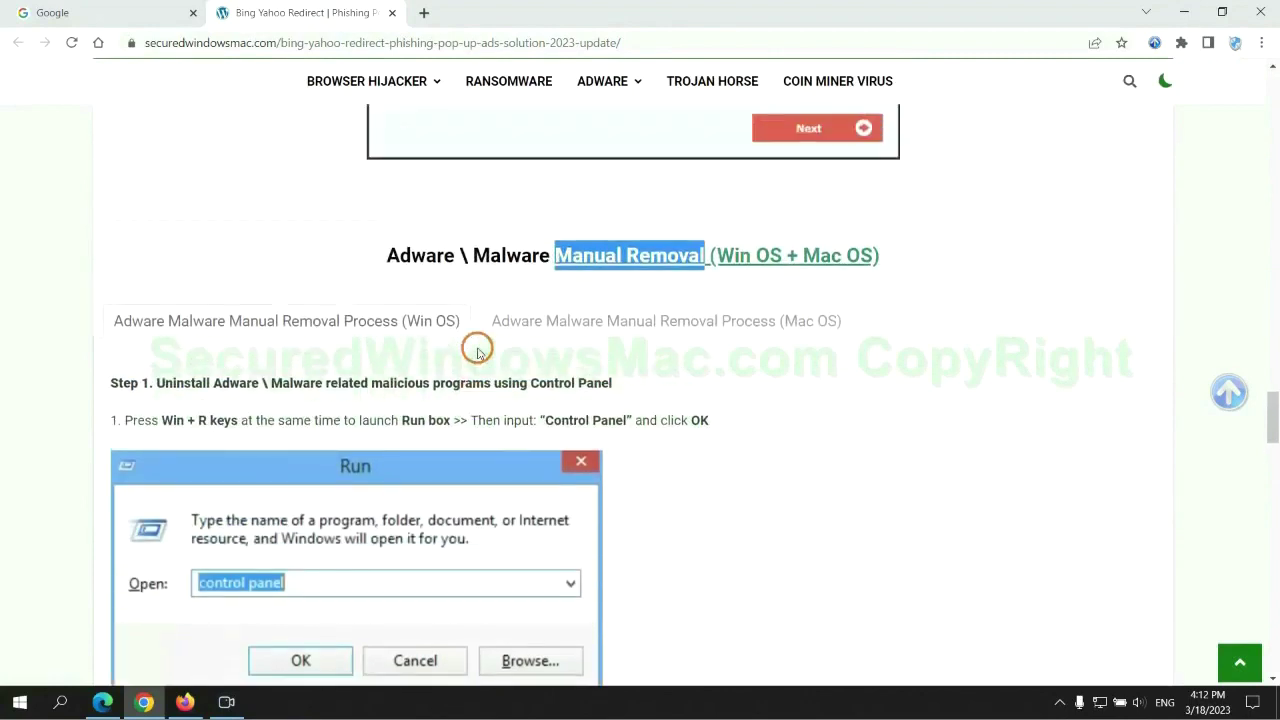
{"action": "scroll", "coordinate": [400, 329], "scroll_direction": "down", "scroll_amount": 2}
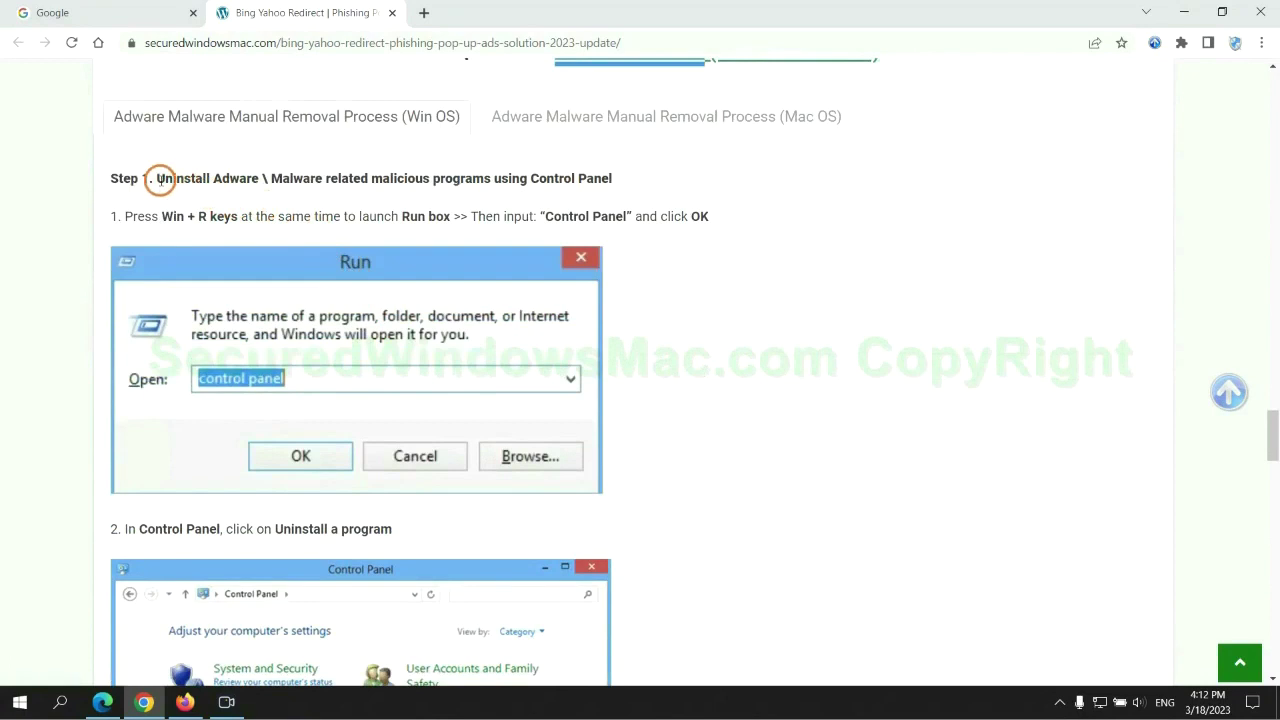
{"action": "left_click_drag", "start_coordinate": [160, 178], "coordinate": [490, 184]}
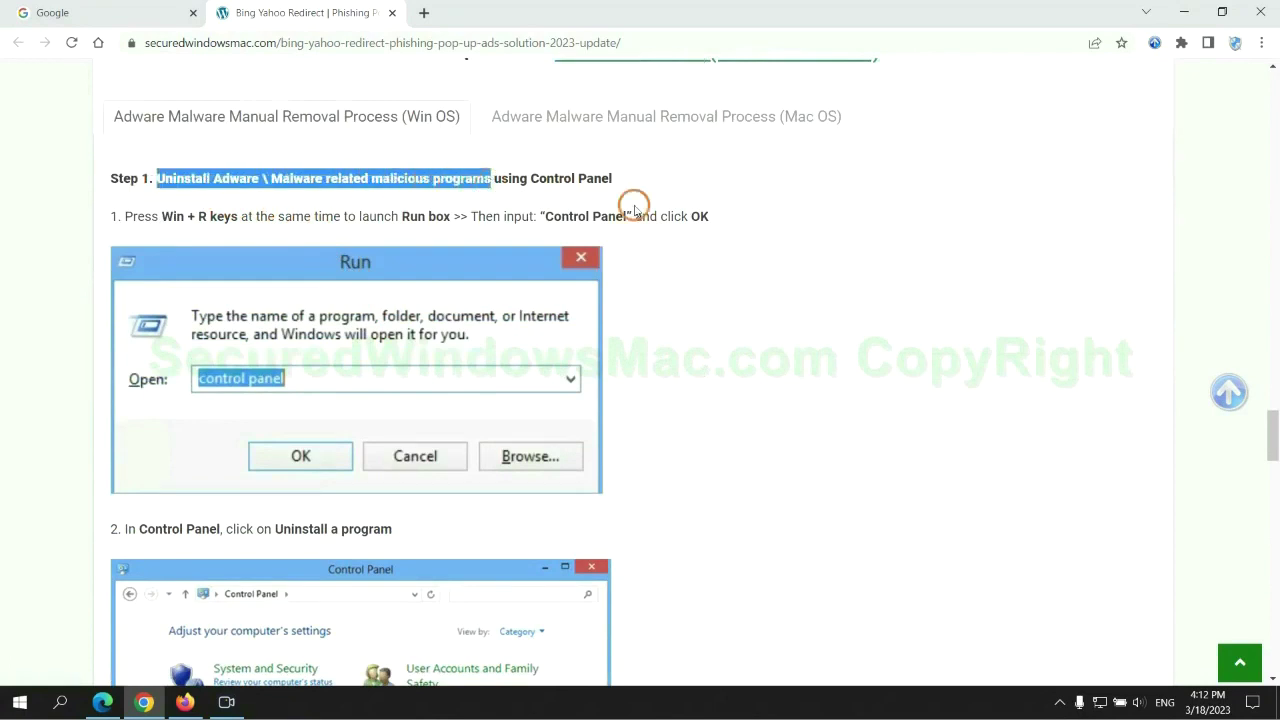
{"action": "left_click", "coordinate": [850, 260]}
{"action": "scroll", "coordinate": [795, 262], "scroll_direction": "down", "scroll_amount": 2}
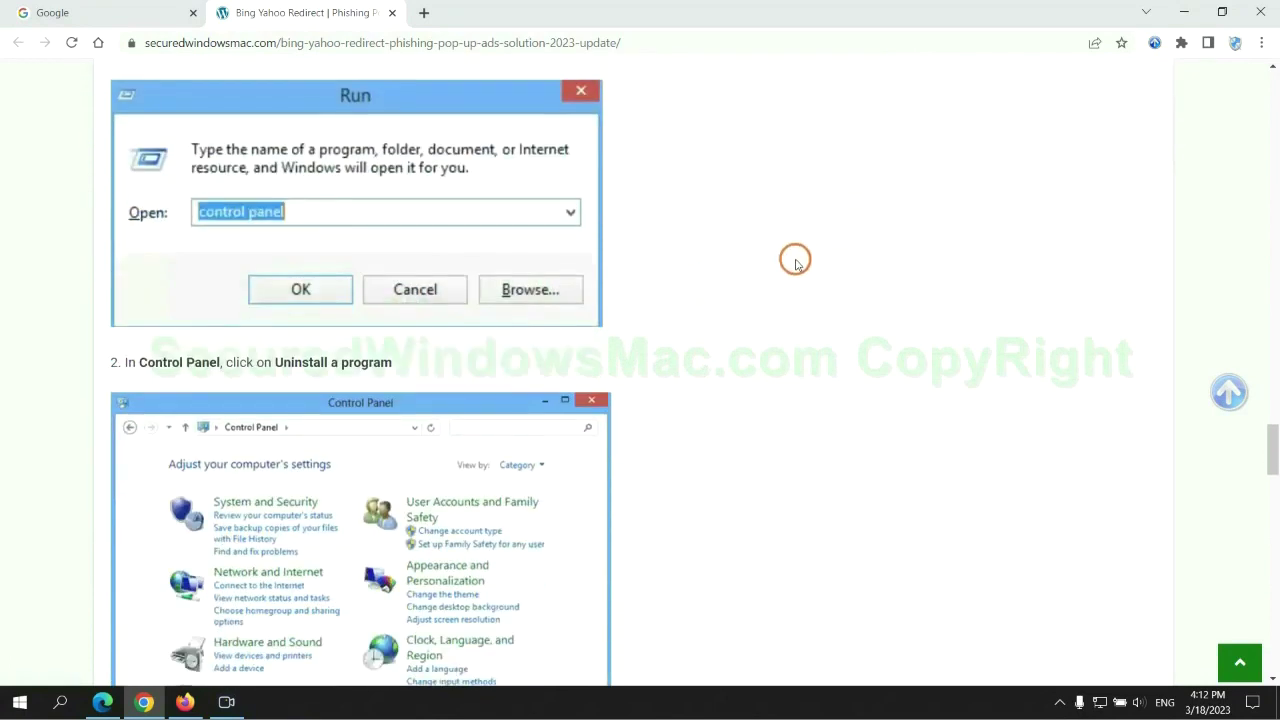
- Launch Control Panel with the Run command "control panel" and open the list of programs to uninstall
{"action": "key", "text": "super+r"}
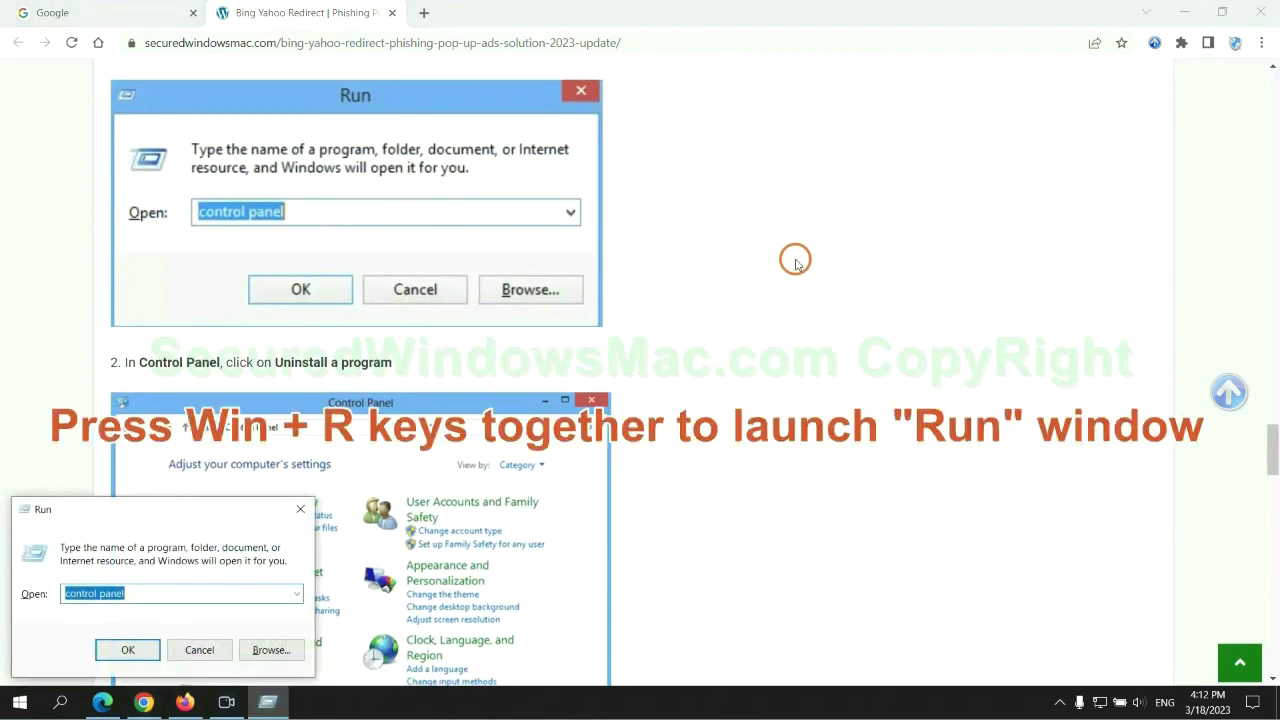
{"action": "type", "text": "control"}
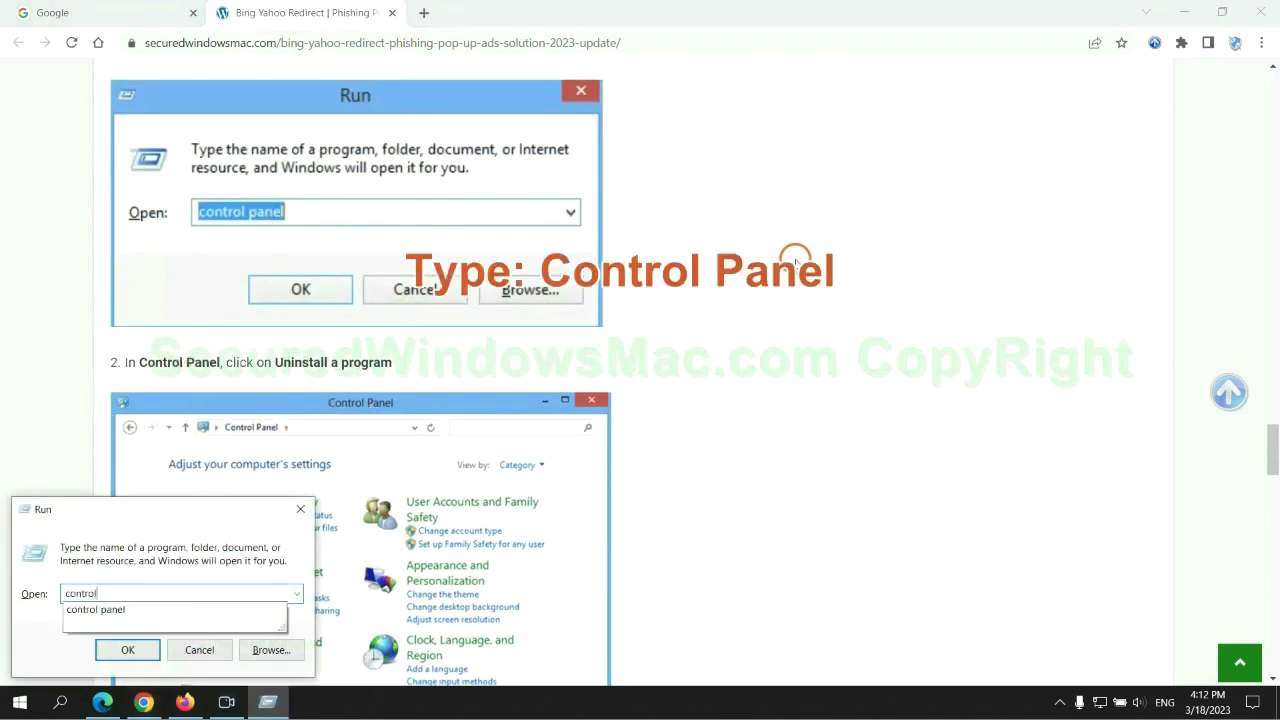
{"action": "type", "text": " panel"}
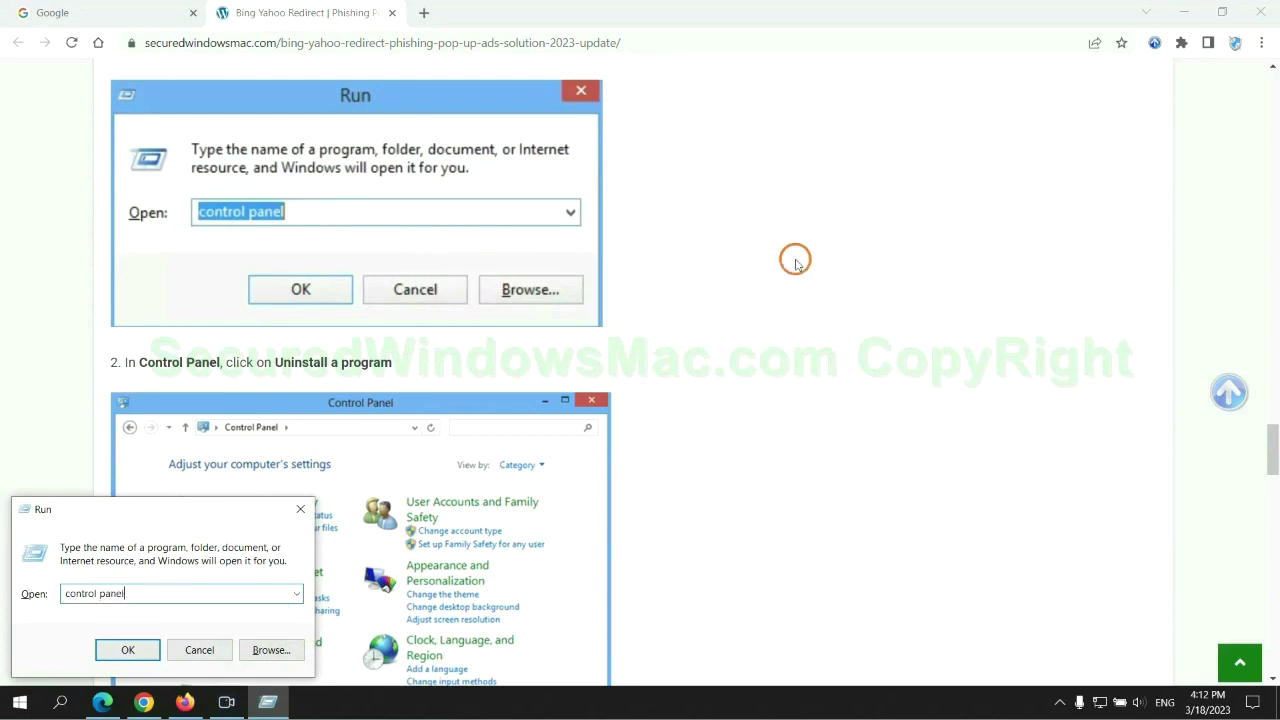
{"action": "key", "text": "Return"}
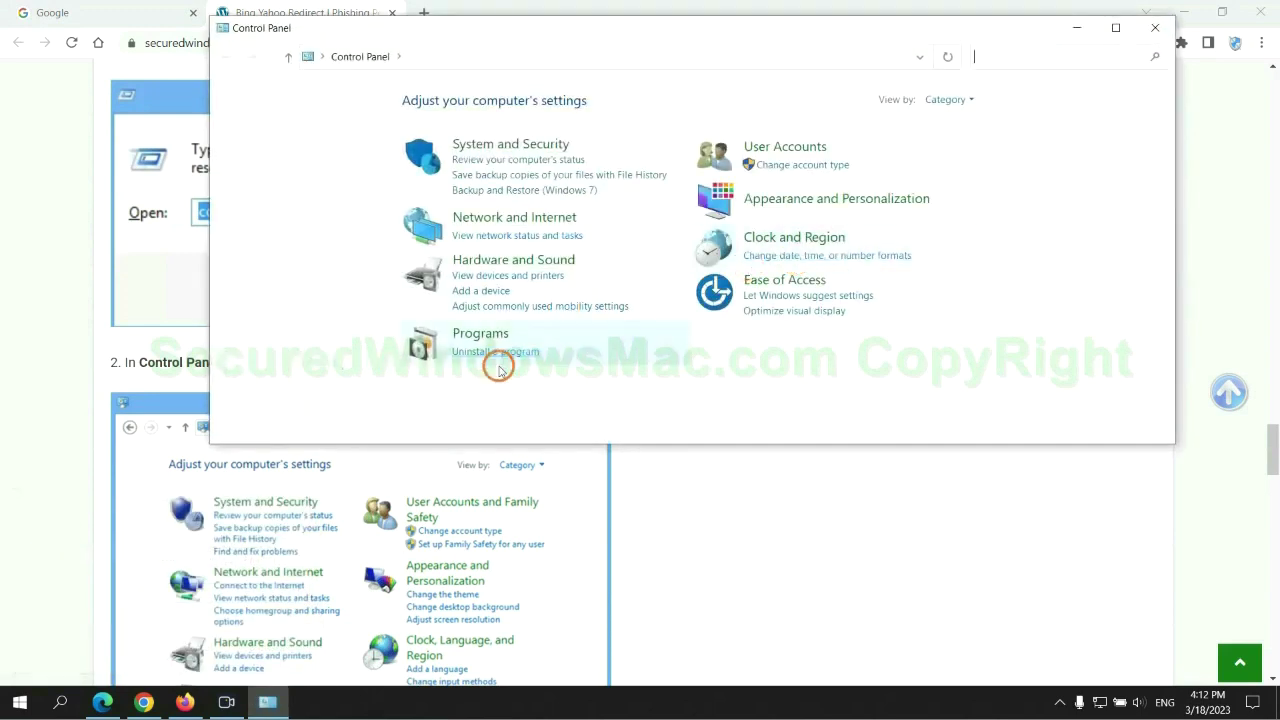
{"action": "left_click", "coordinate": [509, 353]}
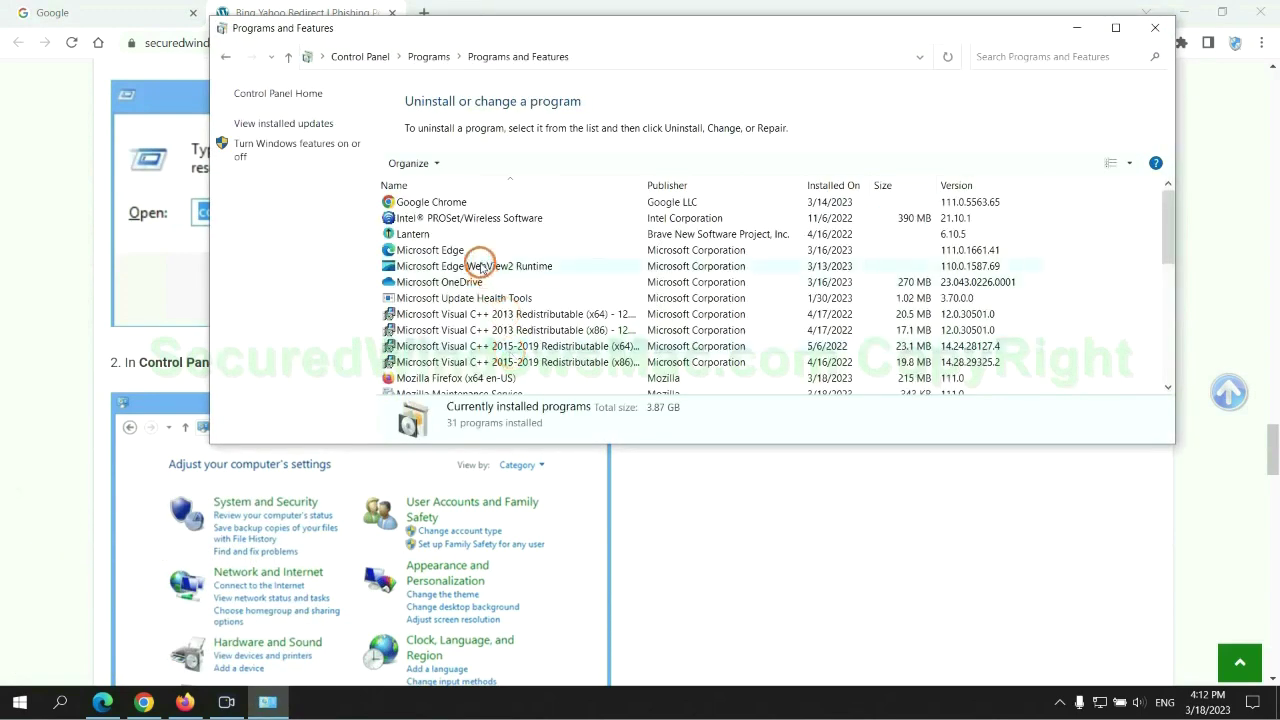
- Show the Uninstall/Change option for Lantern, and close the Programs and Features window without uninstalling it
{"action": "right_click", "coordinate": [418, 237]}
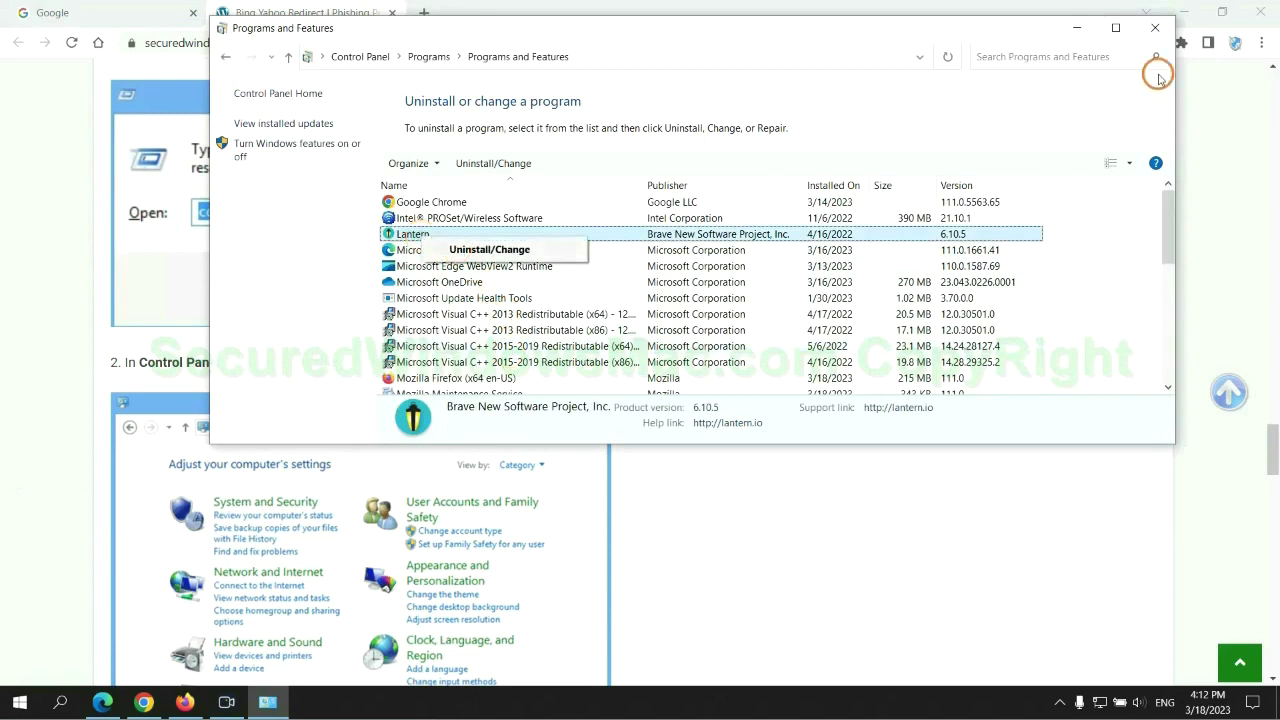
{"action": "left_click", "coordinate": [1155, 30]}
{"action": "left_click", "coordinate": [1155, 28]}
- Read Step 2 of the guide on removing malicious extensions from Microsoft Edge, Chrome, Firefox and IE
{"action": "scroll", "coordinate": [380, 423], "scroll_direction": "down", "scroll_amount": 6}
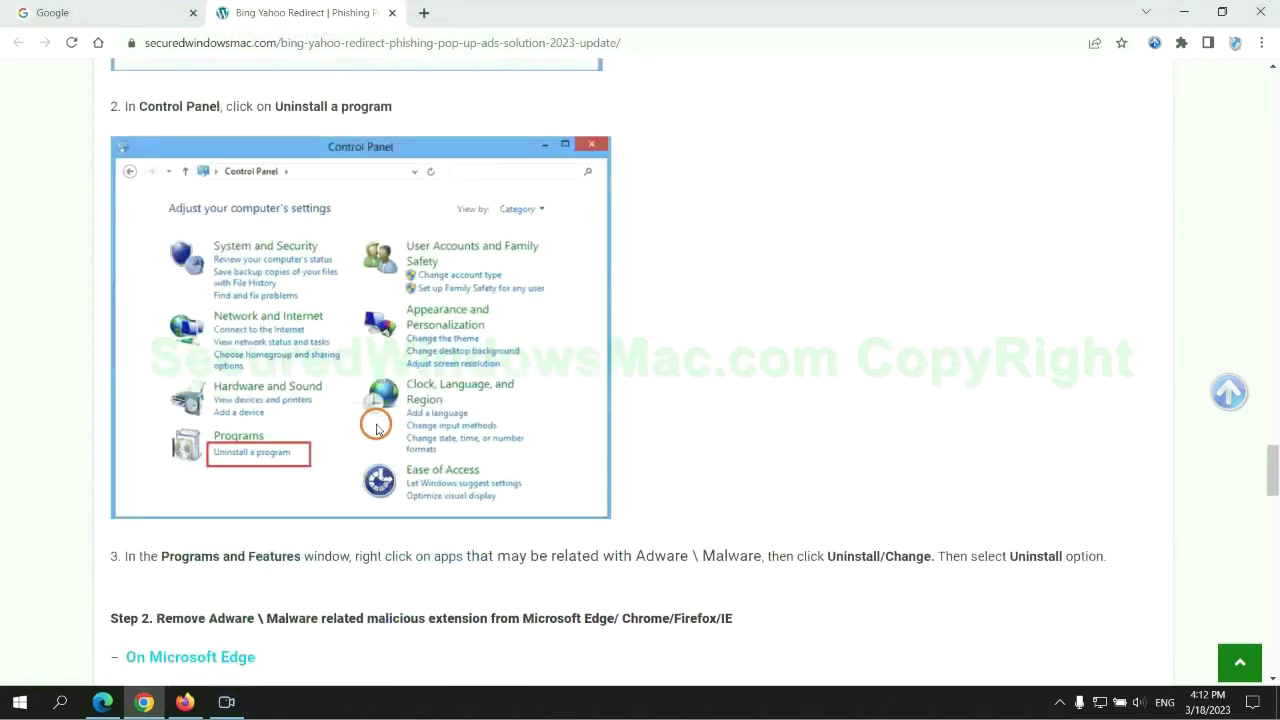
{"action": "left_click_drag", "start_coordinate": [365, 291], "coordinate": [491, 291]}
{"action": "left_click", "coordinate": [440, 335]}
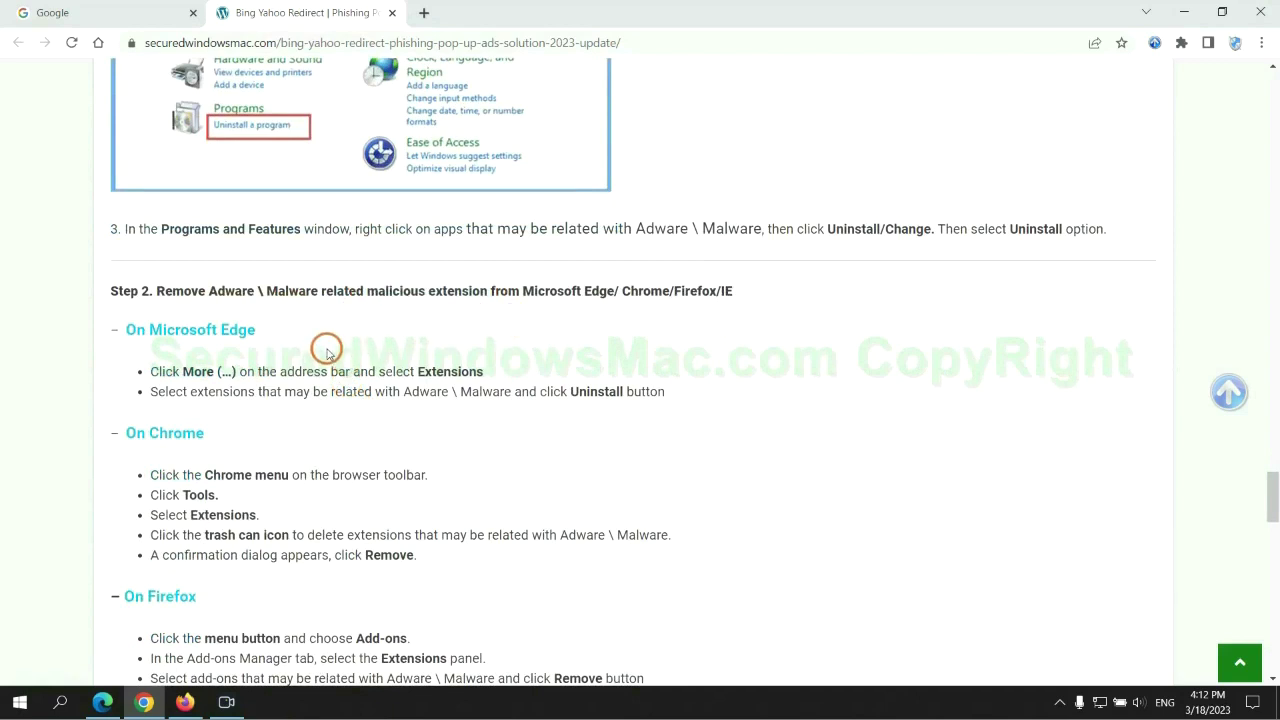
- Switch to Microsoft Edge, remove the McAfee WebAdvisor extension and close the extensions page
{"action": "left_click", "coordinate": [108, 696]}
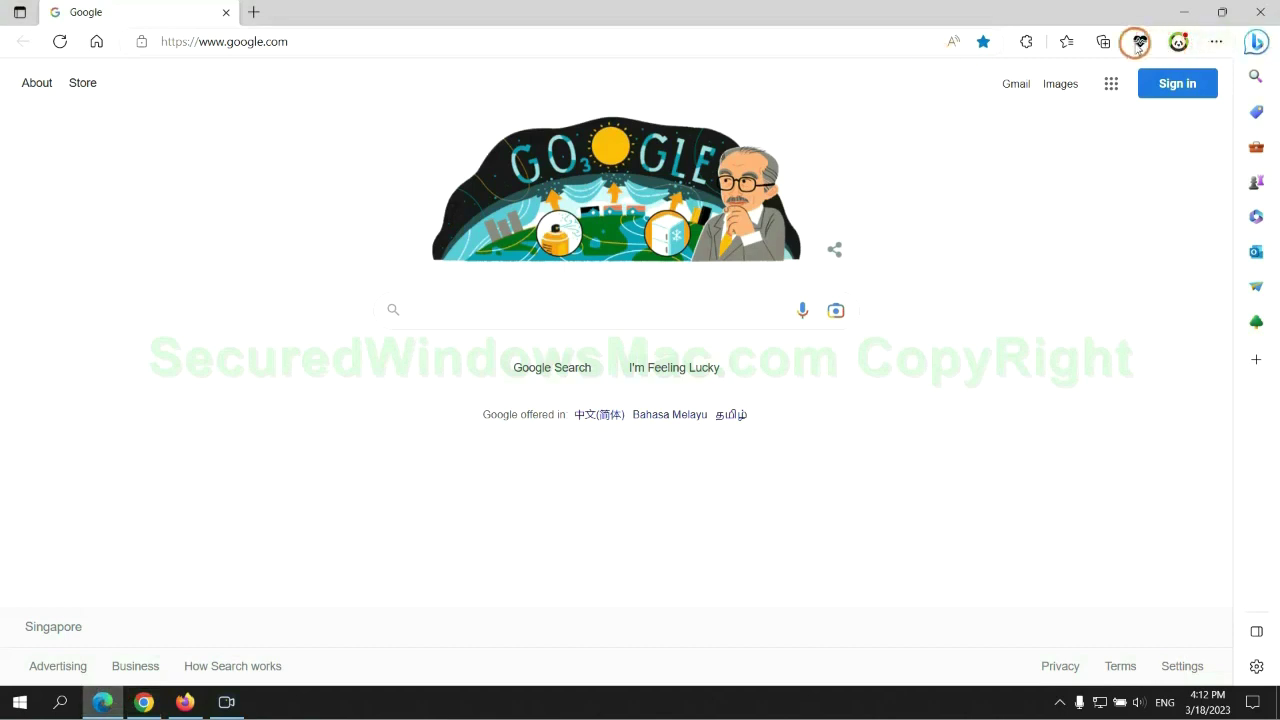
{"action": "left_click", "coordinate": [1061, 45]}
{"action": "left_click", "coordinate": [886, 129]}
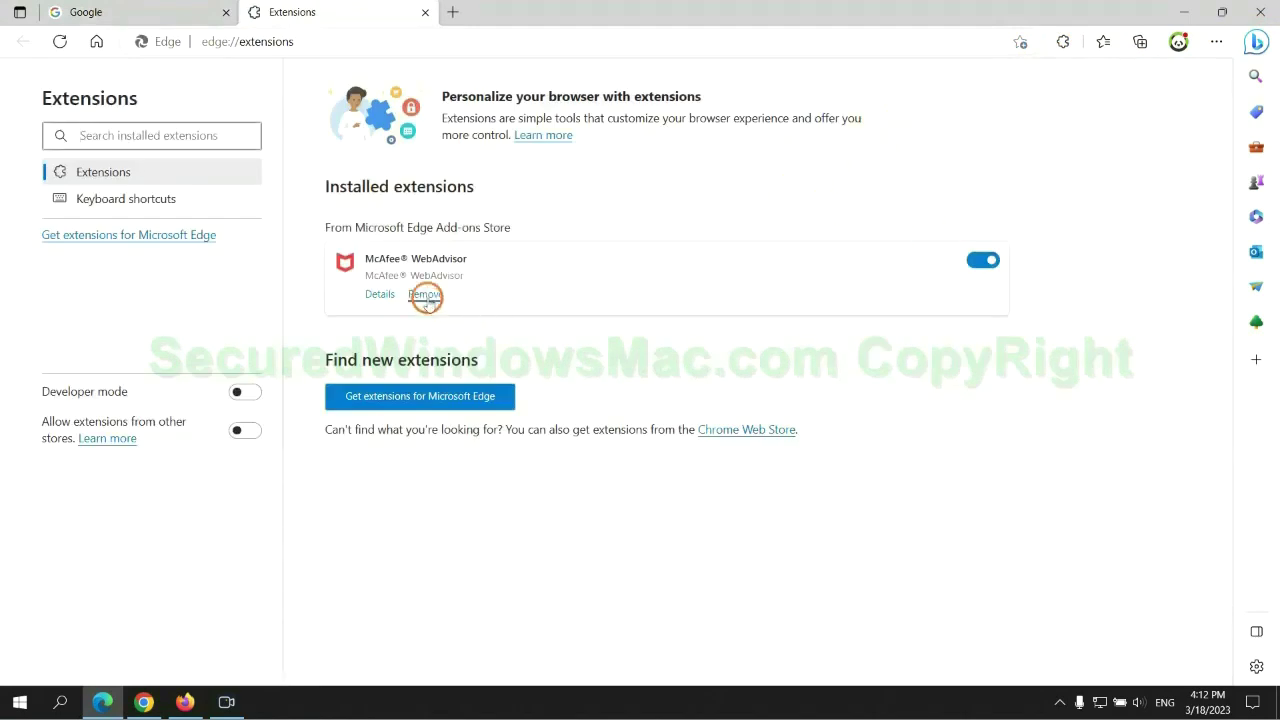
{"action": "left_click", "coordinate": [425, 295]}
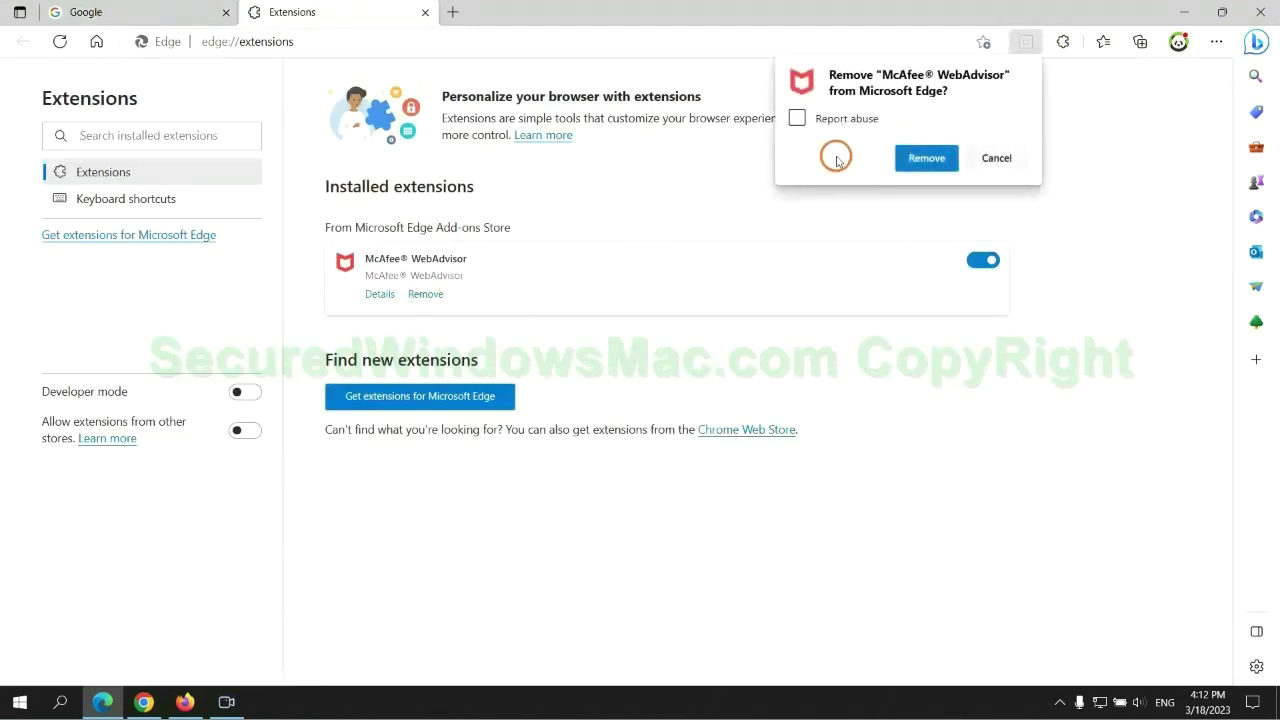
{"action": "left_click", "coordinate": [920, 158]}
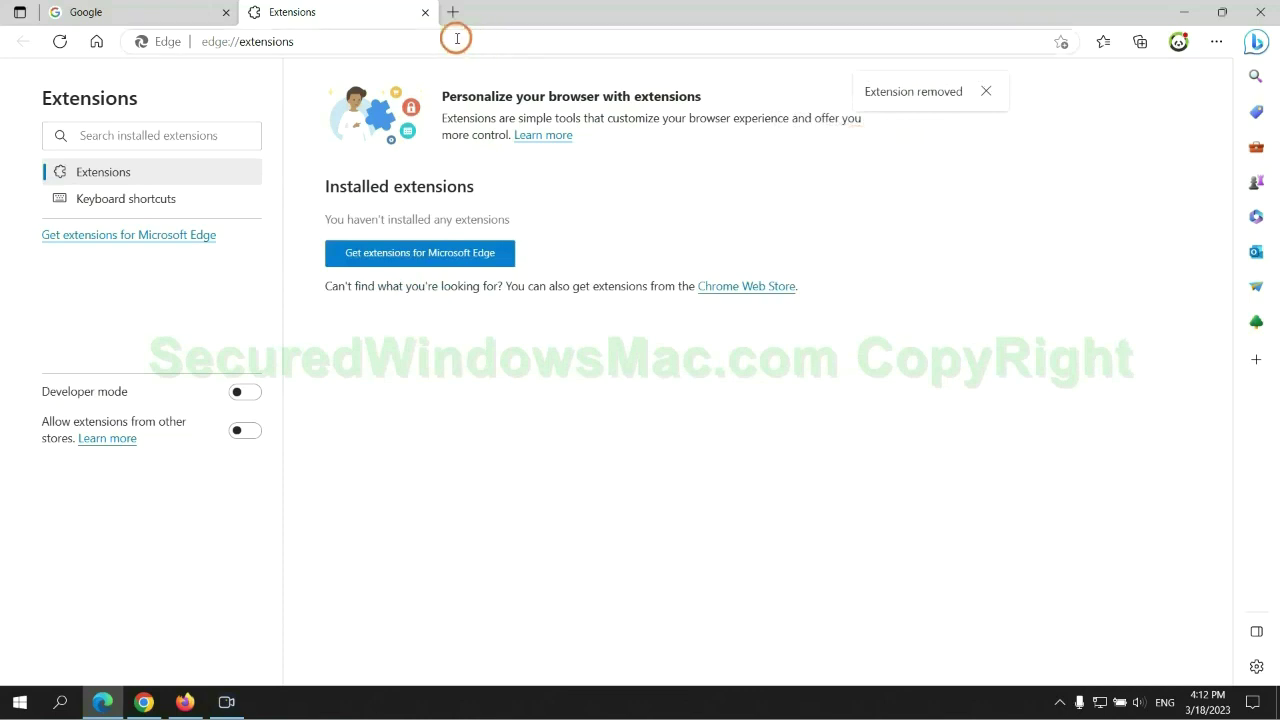
{"action": "left_click", "coordinate": [425, 12]}
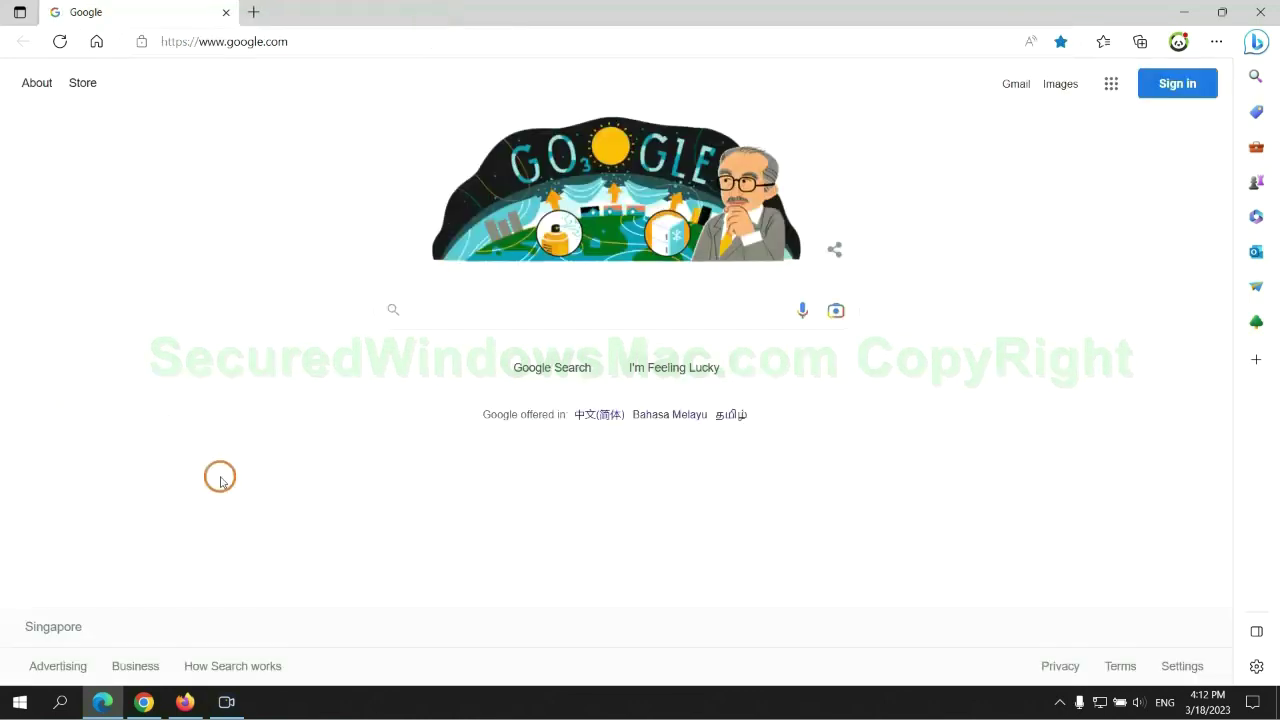
- Switch to Chrome, remove the Ecosia extension and close the feedback page that follows the removal
{"action": "left_click", "coordinate": [155, 704]}
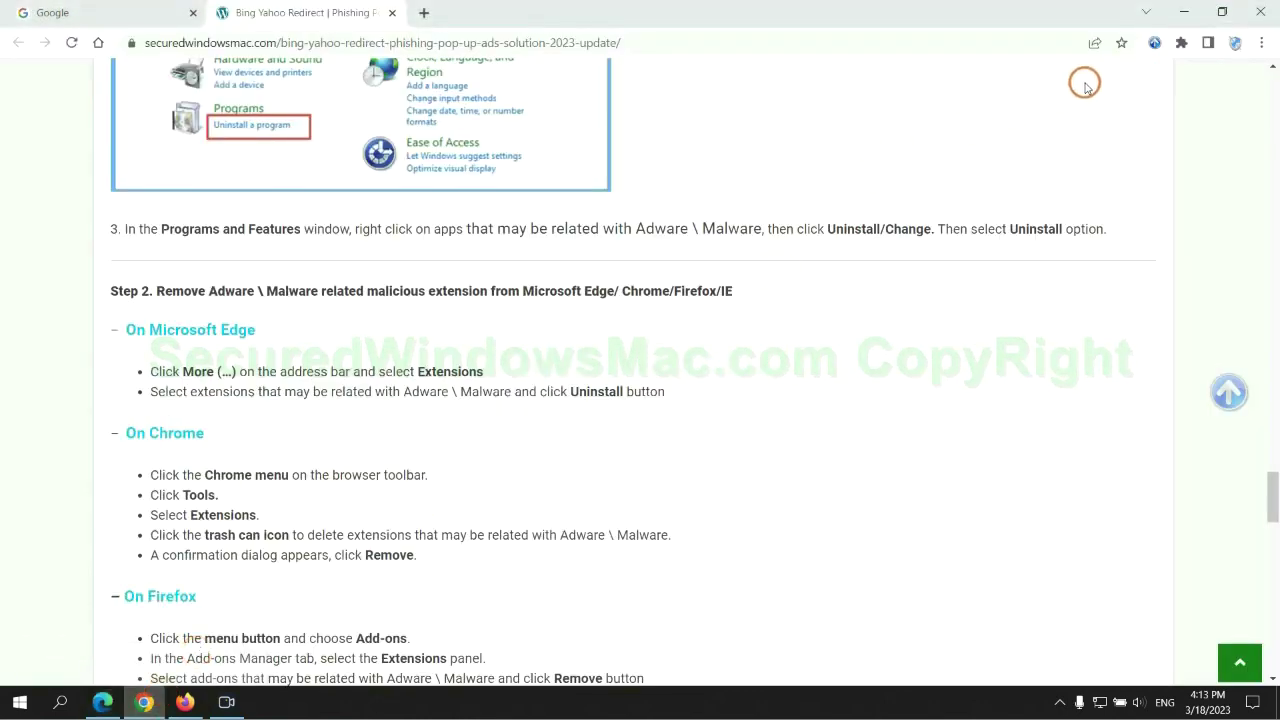
{"action": "left_click", "coordinate": [1181, 43]}
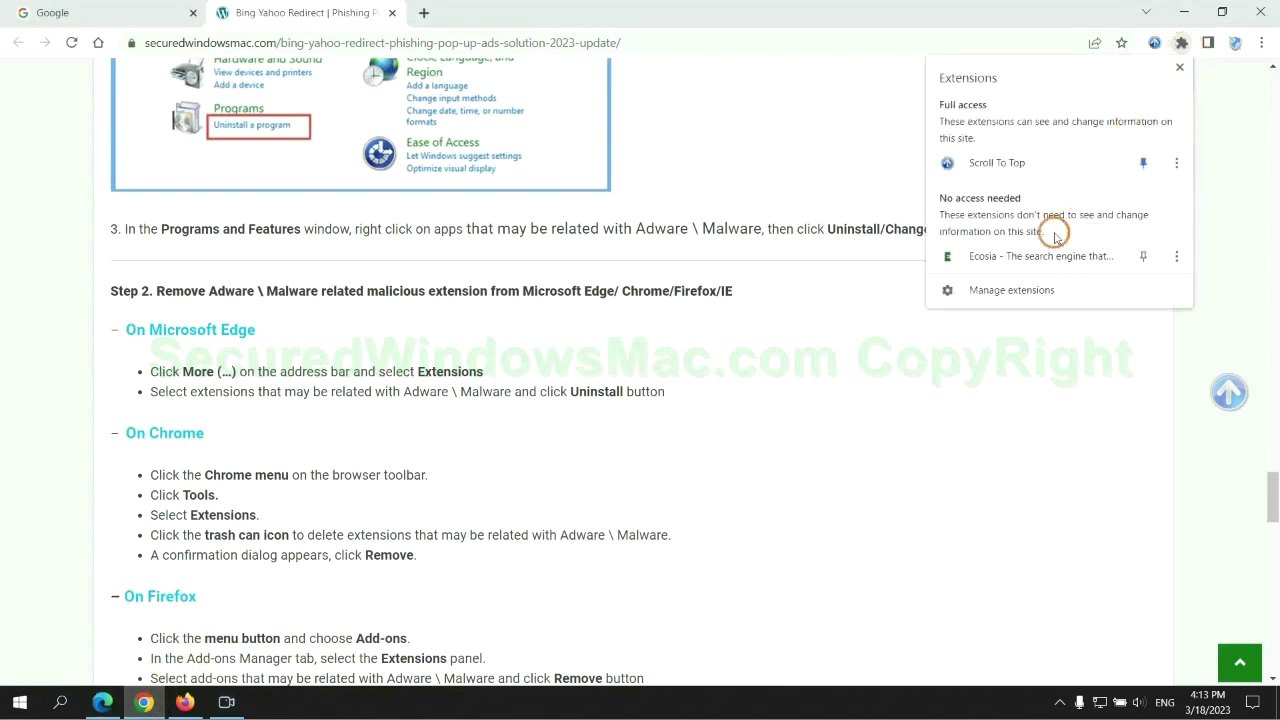
{"action": "left_click", "coordinate": [1038, 292]}
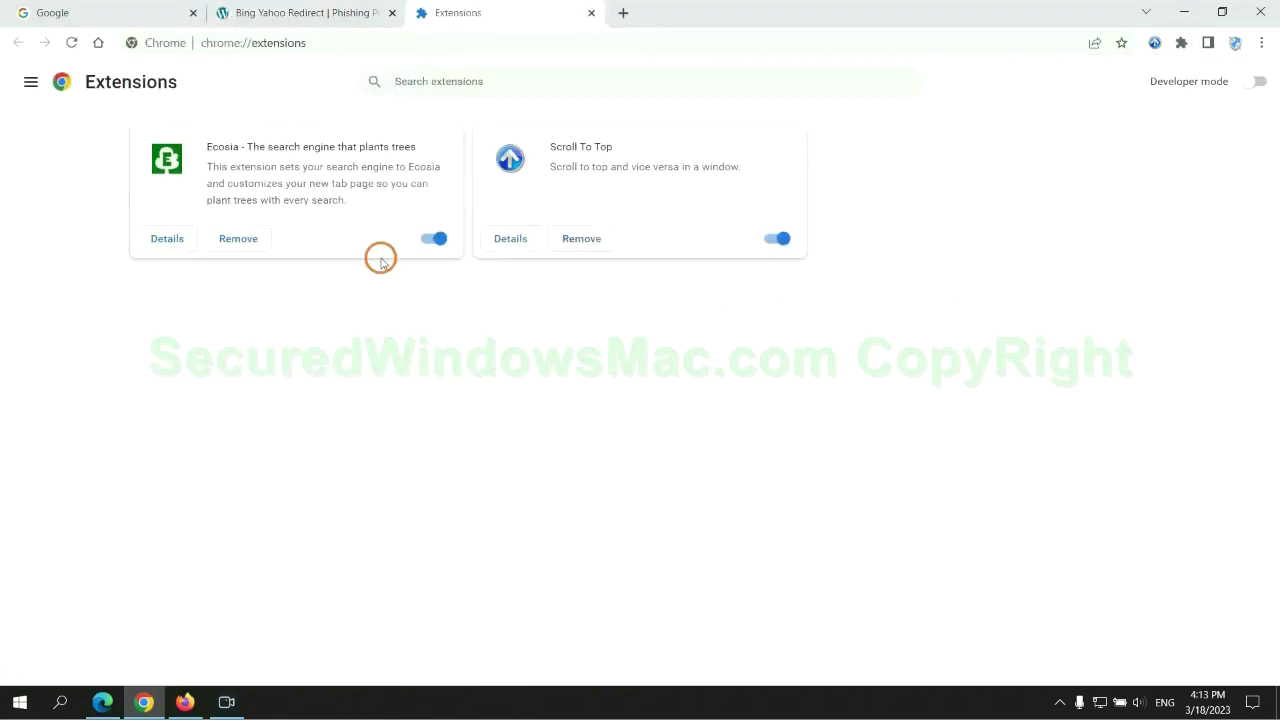
{"action": "left_click", "coordinate": [238, 238]}
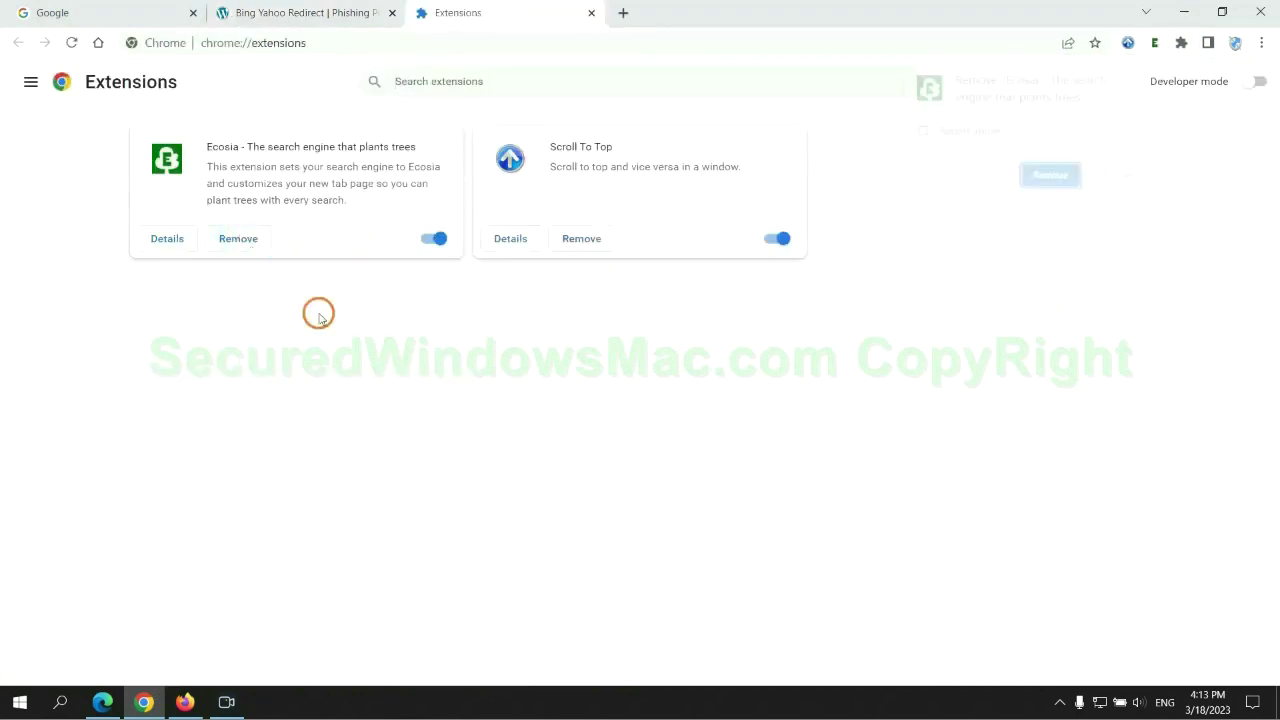
{"action": "left_click", "coordinate": [1066, 177]}
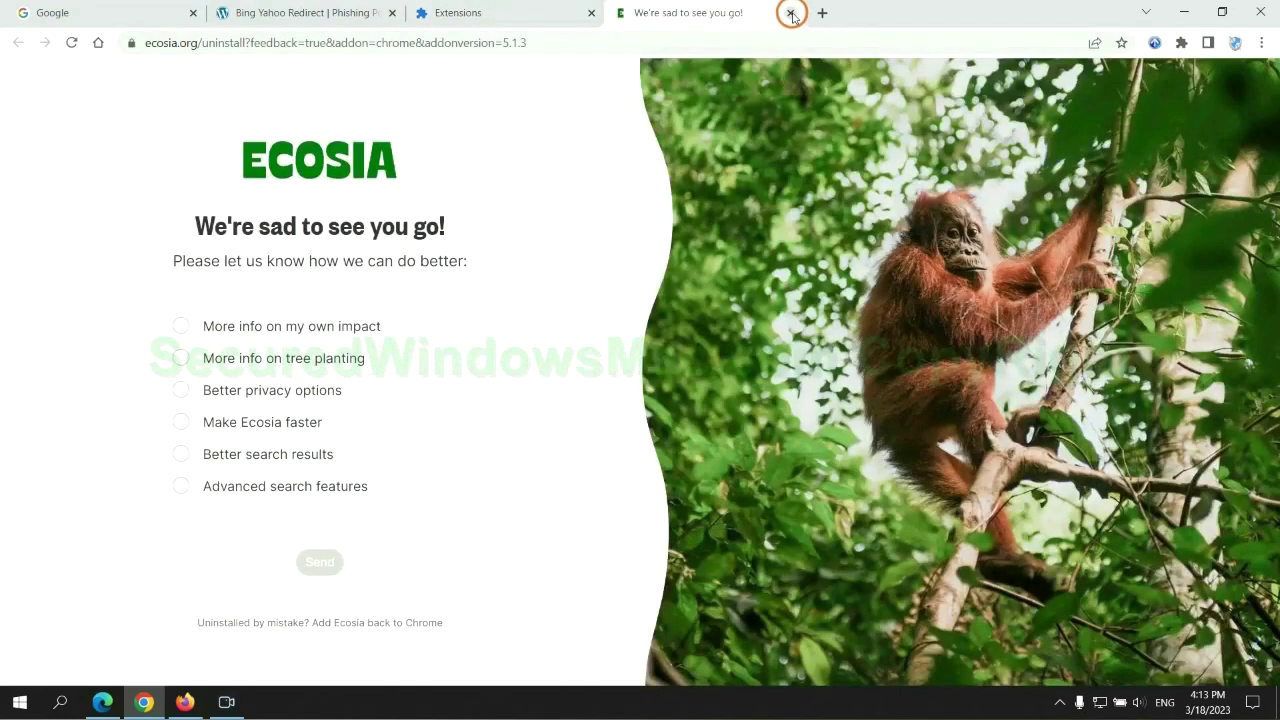
{"action": "left_click", "coordinate": [790, 12]}
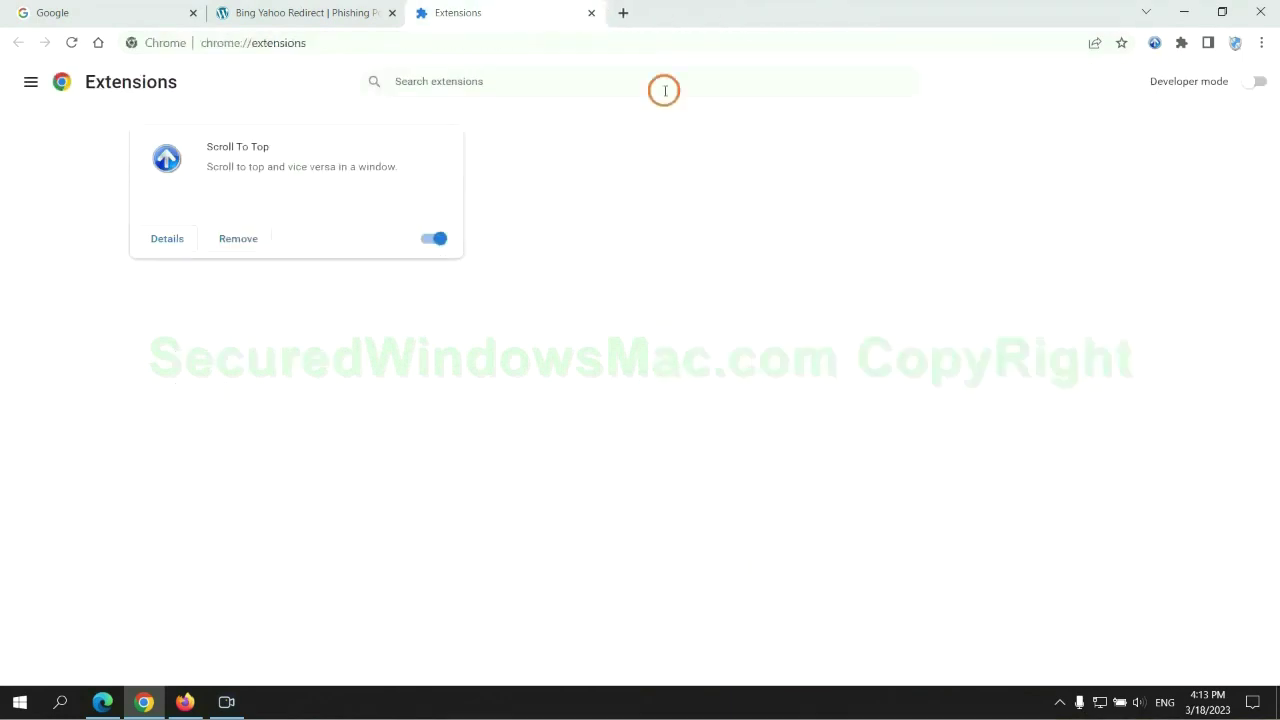
- Switch to Firefox and remove the Enhancer for YouTube extension in the Add-ons Manager
{"action": "left_click", "coordinate": [185, 702]}
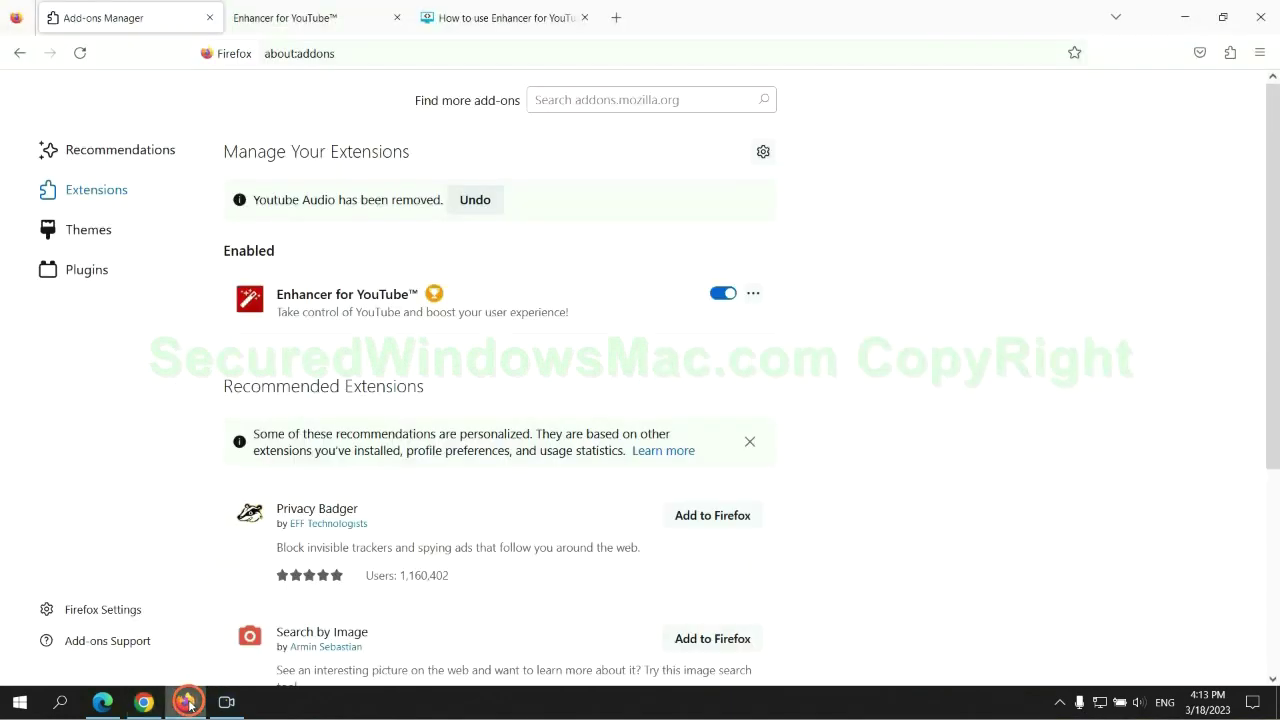
{"action": "left_click", "coordinate": [1230, 57]}
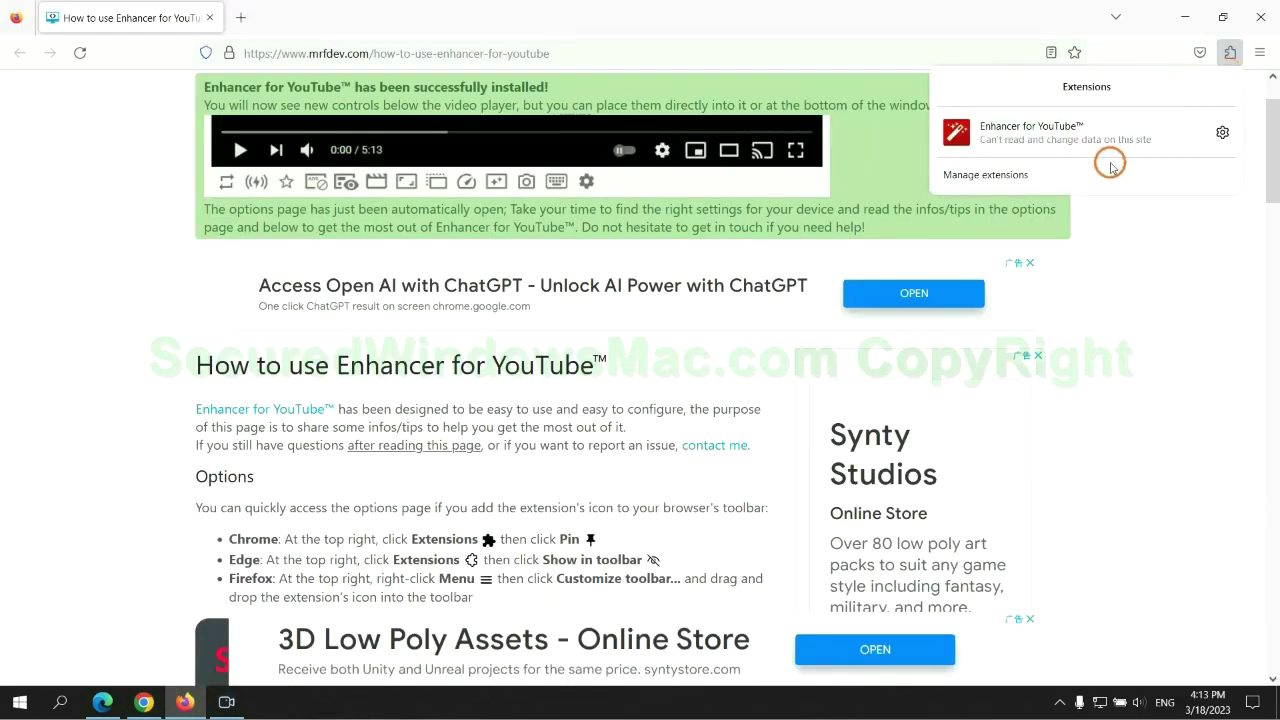
{"action": "left_click", "coordinate": [1103, 172]}
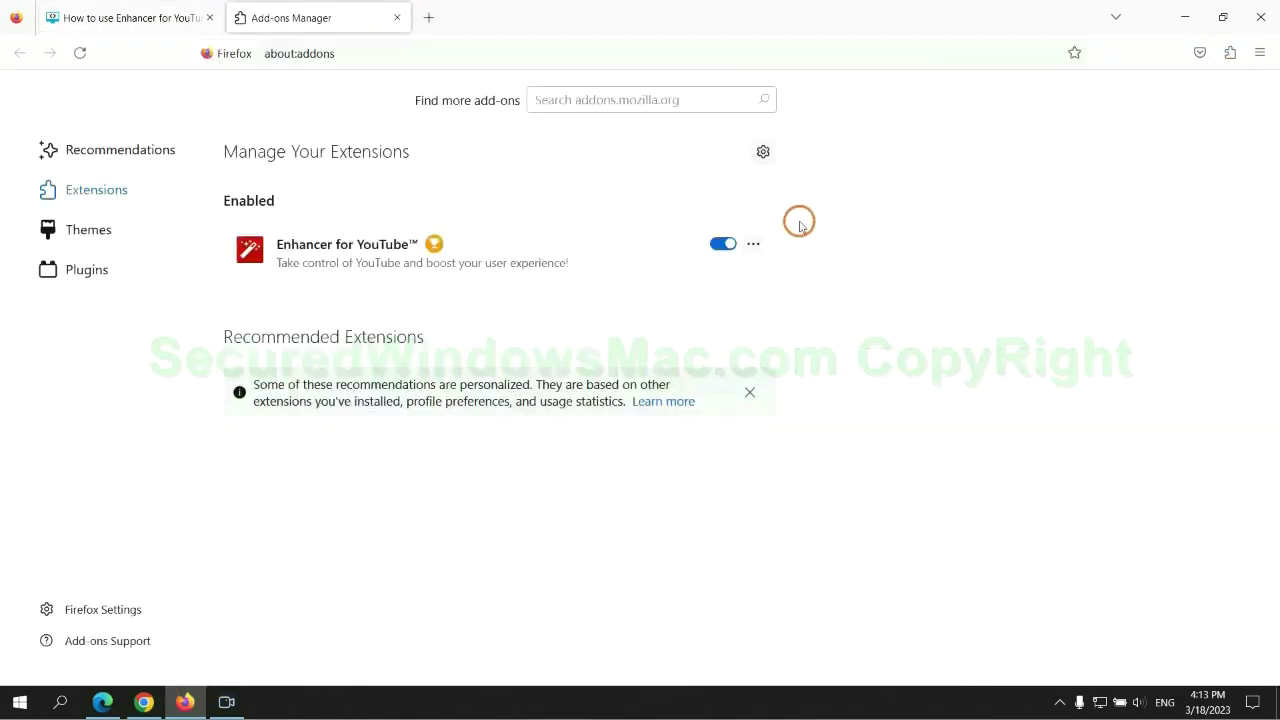
{"action": "left_click", "coordinate": [753, 243]}
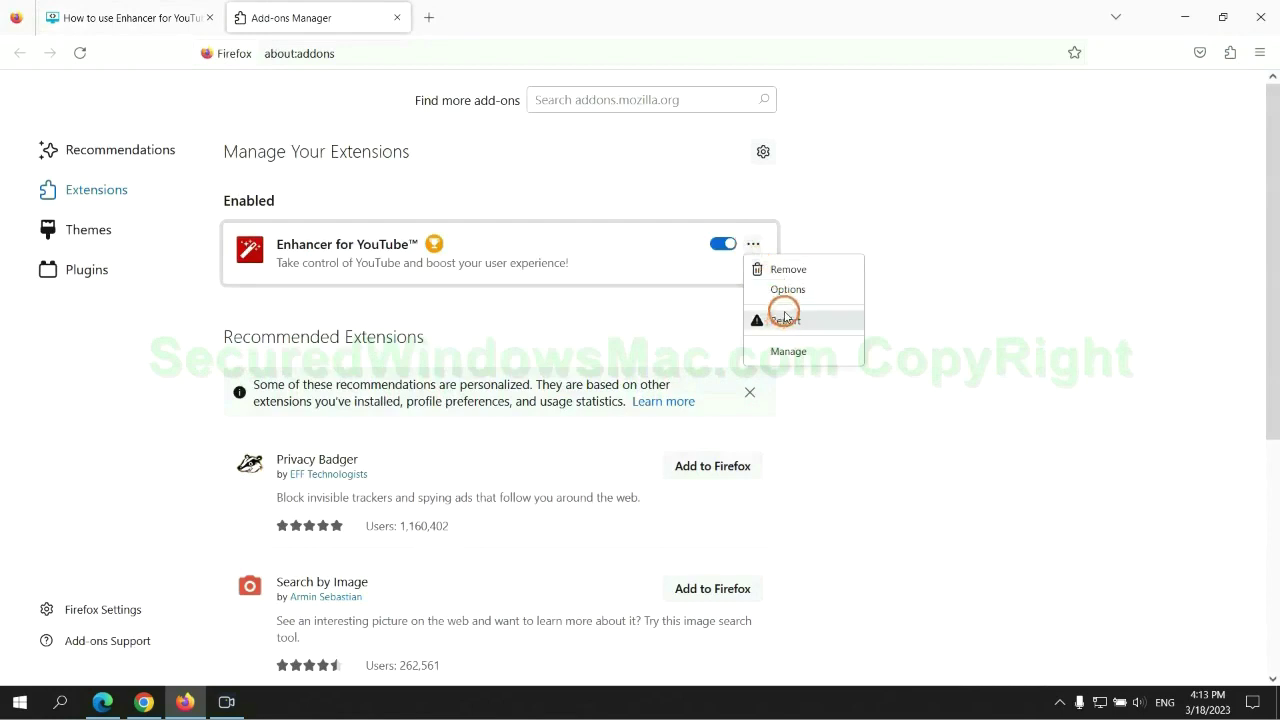
{"action": "left_click", "coordinate": [788, 268]}
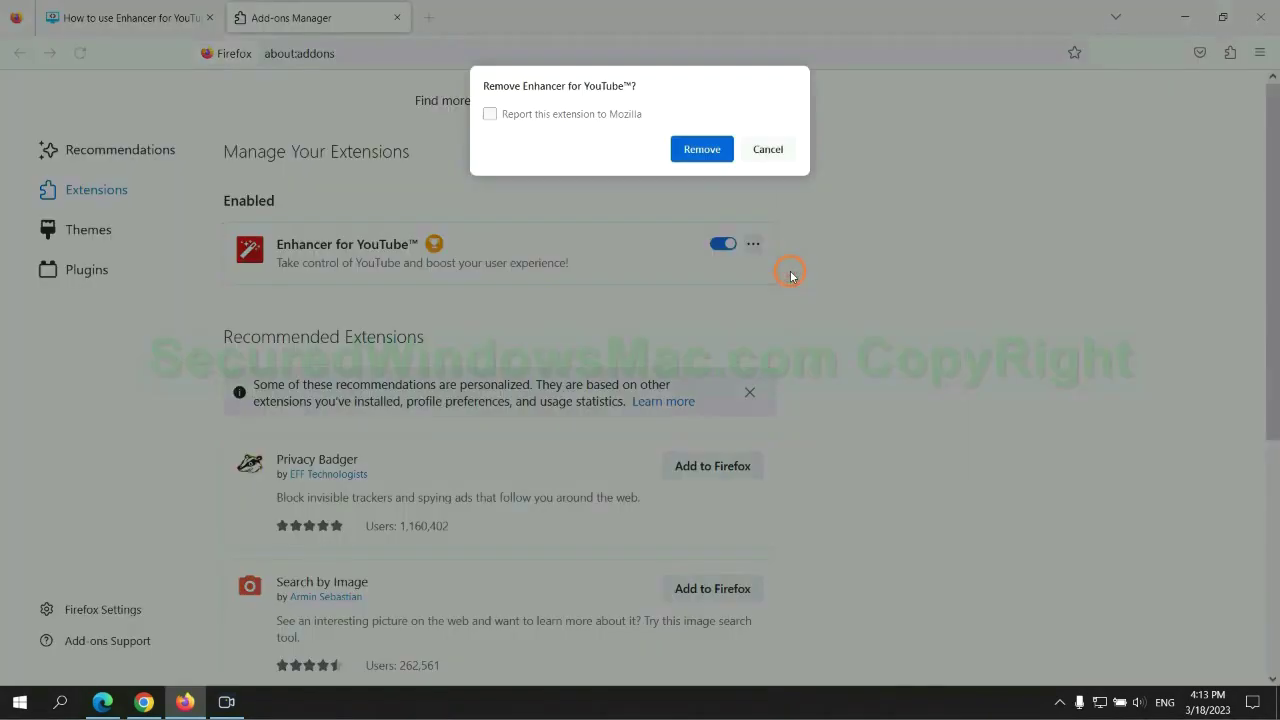
{"action": "left_click", "coordinate": [704, 149]}
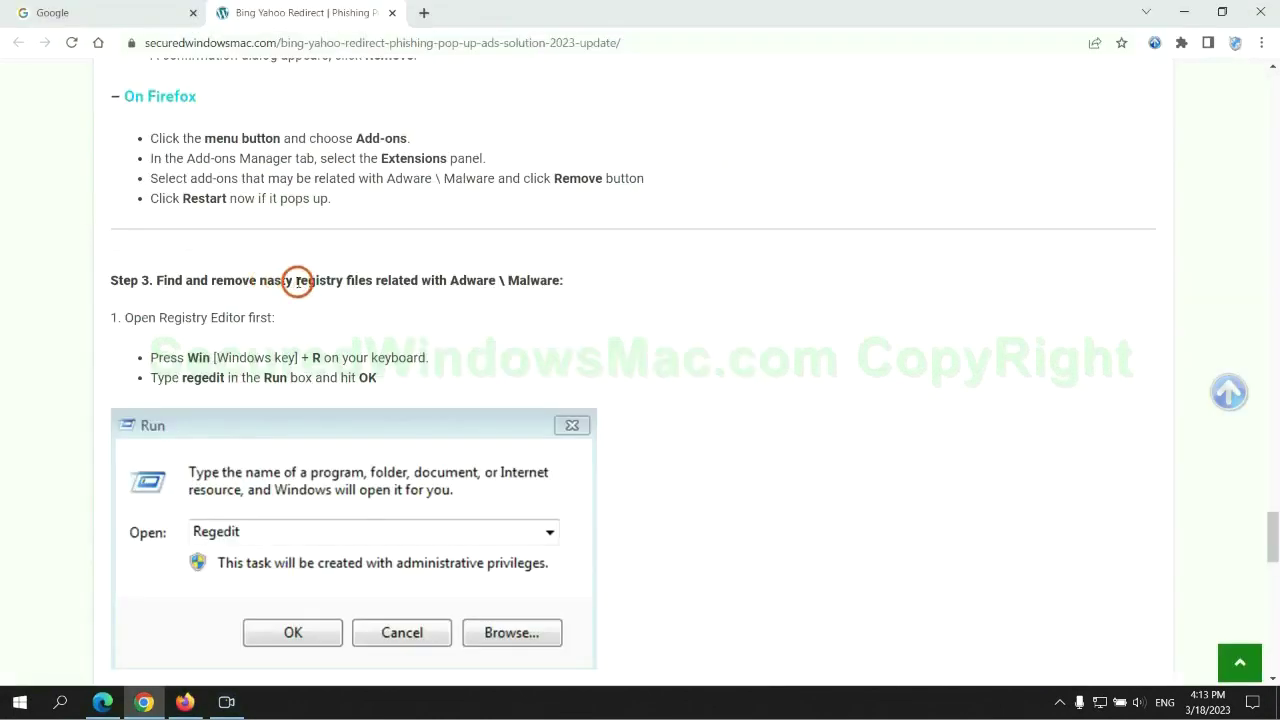
- Read Step 3 of the guide on removing malicious registry files and launch Registry Editor with the Run command "regedit"
{"action": "left_click_drag", "start_coordinate": [294, 280], "coordinate": [369, 289]}
{"action": "left_click", "coordinate": [372, 318]}
{"action": "scroll", "coordinate": [372, 318], "scroll_direction": "down", "scroll_amount": 2}
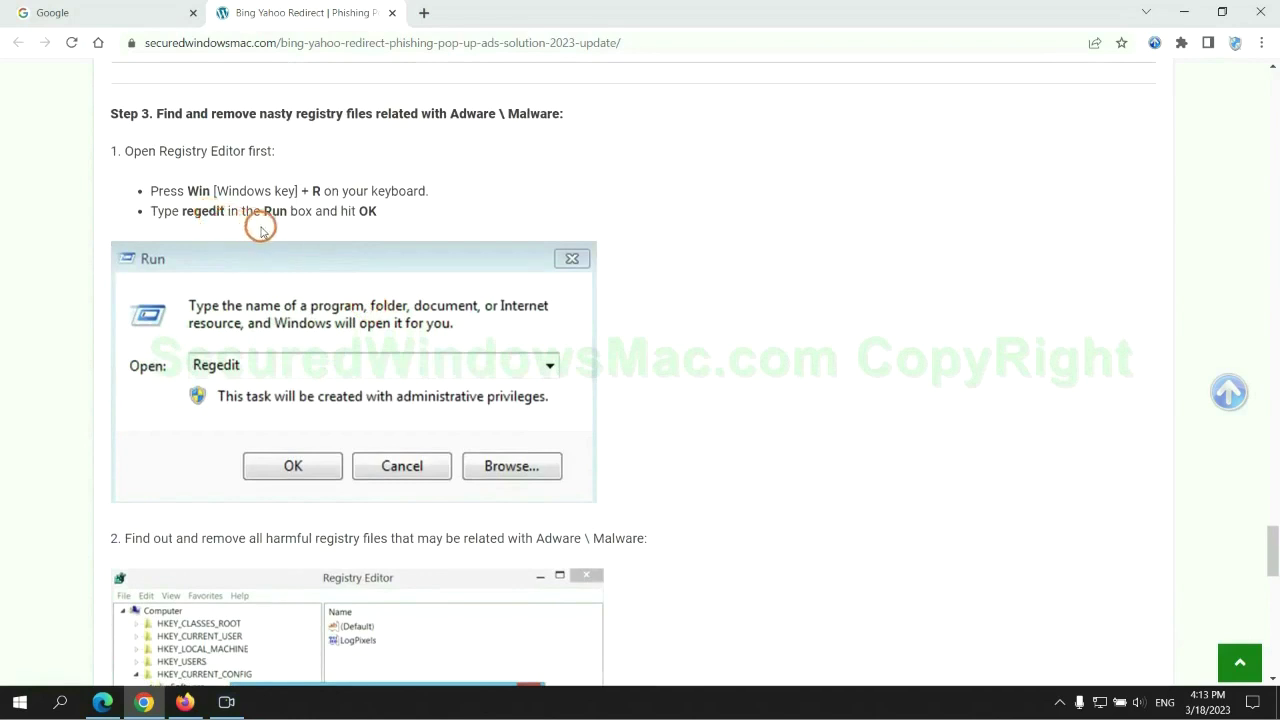
{"action": "key", "text": "super+r"}
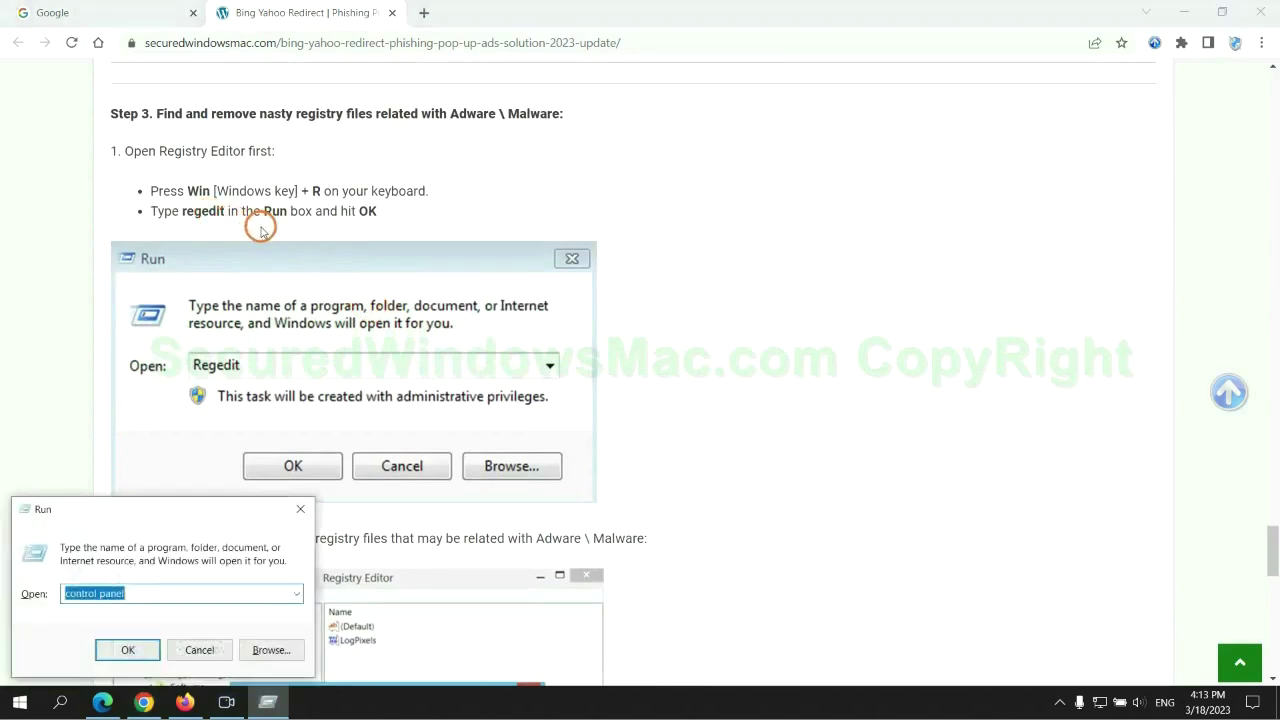
{"action": "type", "text": "rege"}
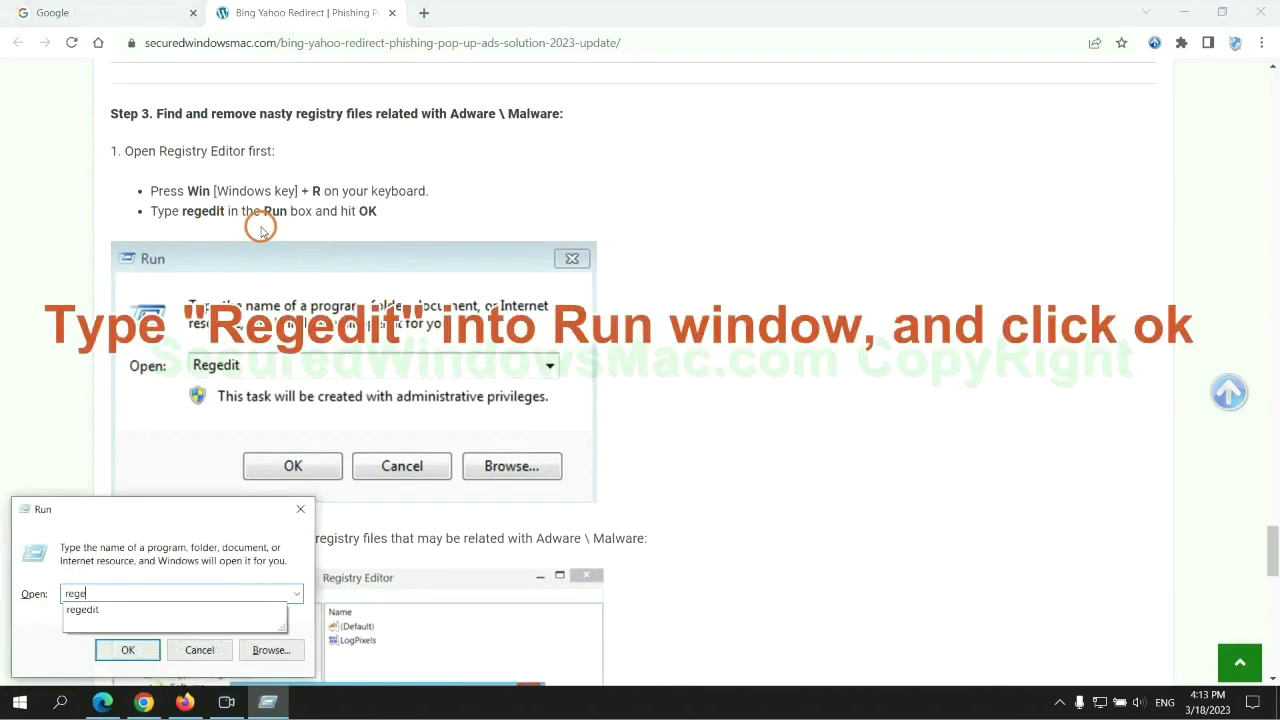
{"action": "type", "text": "dit"}
{"action": "key", "text": "Return"}
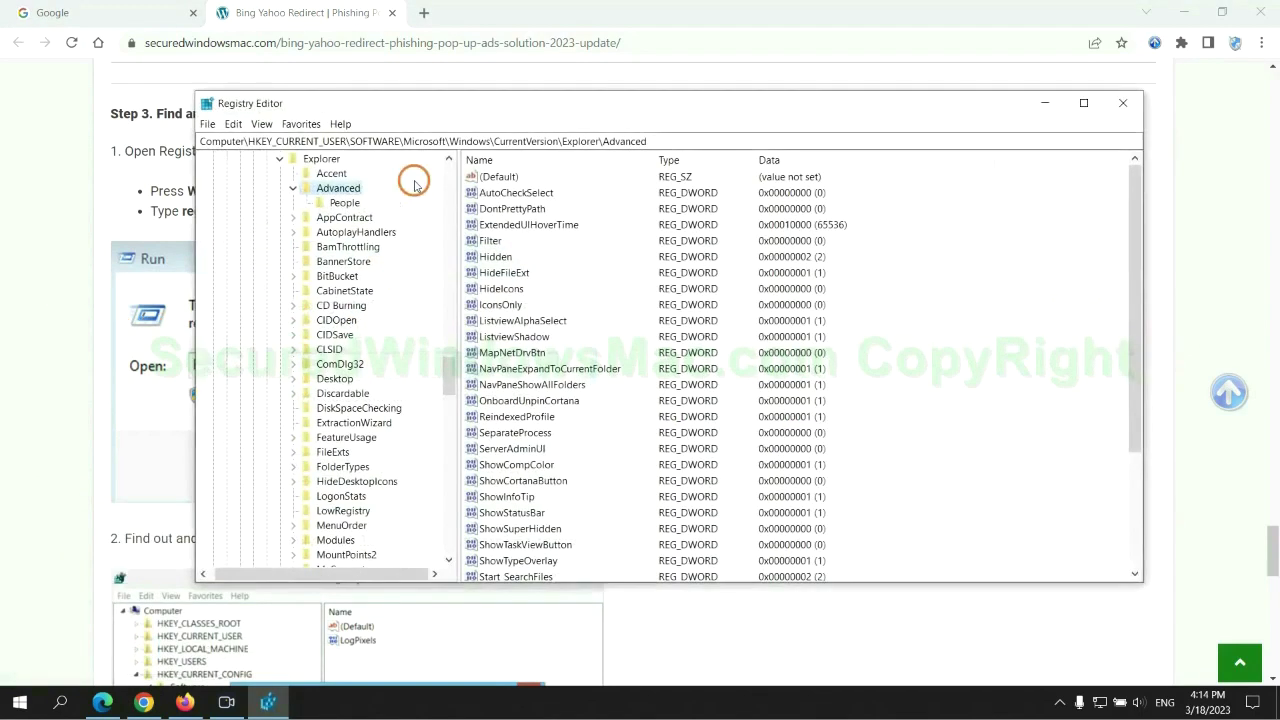
- Search the registry for "Apps" and show the available actions for the StoreAppsOnTaskbar value
{"action": "left_click", "coordinate": [230, 124]}
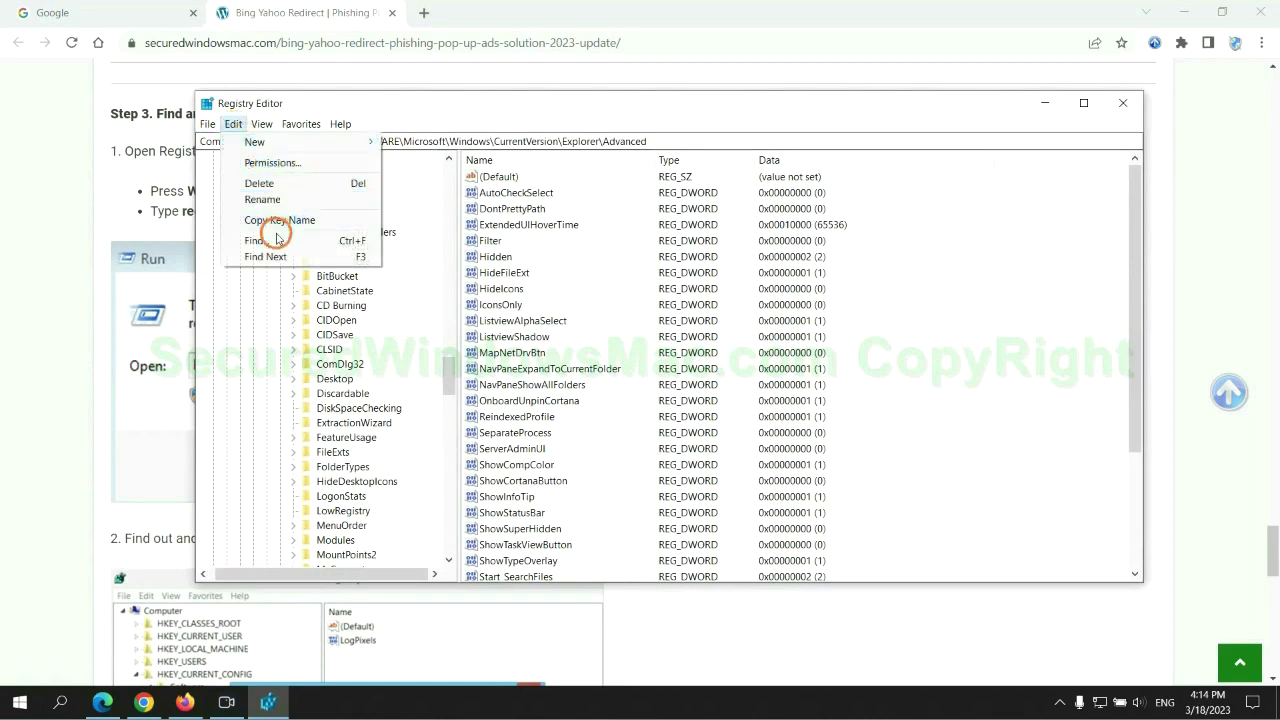
{"action": "left_click", "coordinate": [256, 240]}
{"action": "type", "text": "Apps"}
{"action": "key", "text": "Return"}
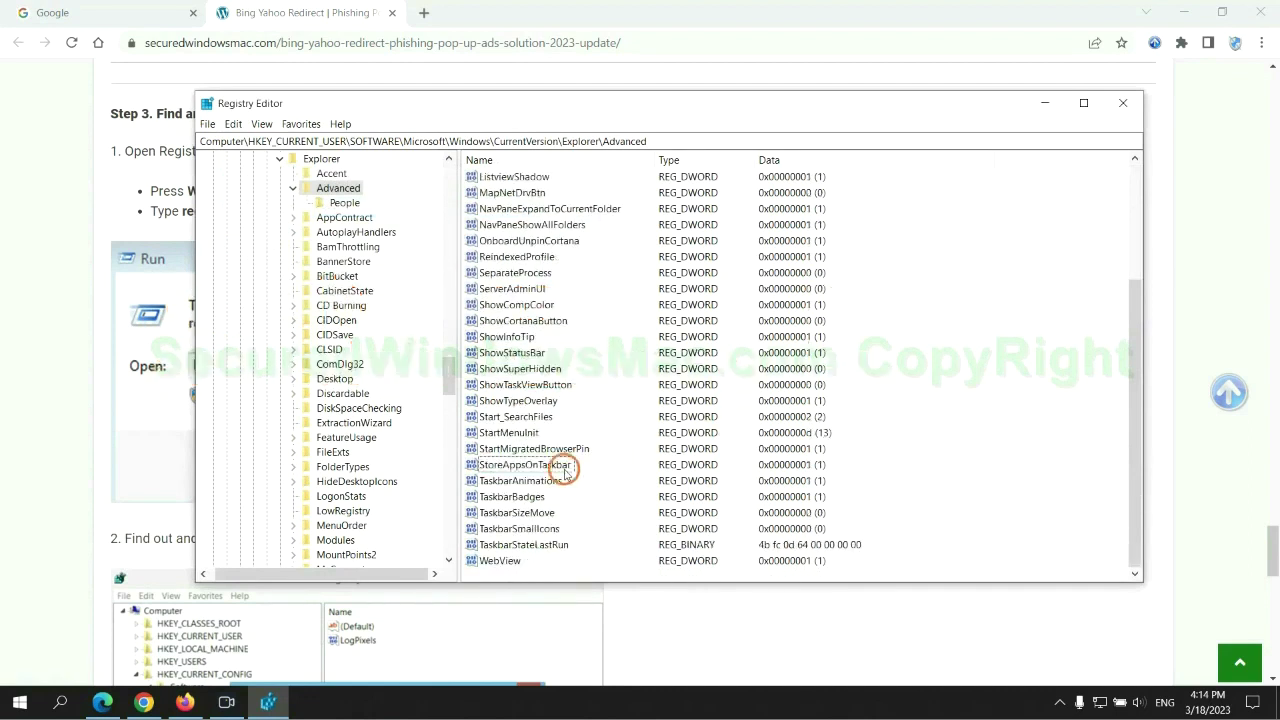
{"action": "right_click", "coordinate": [570, 467]}
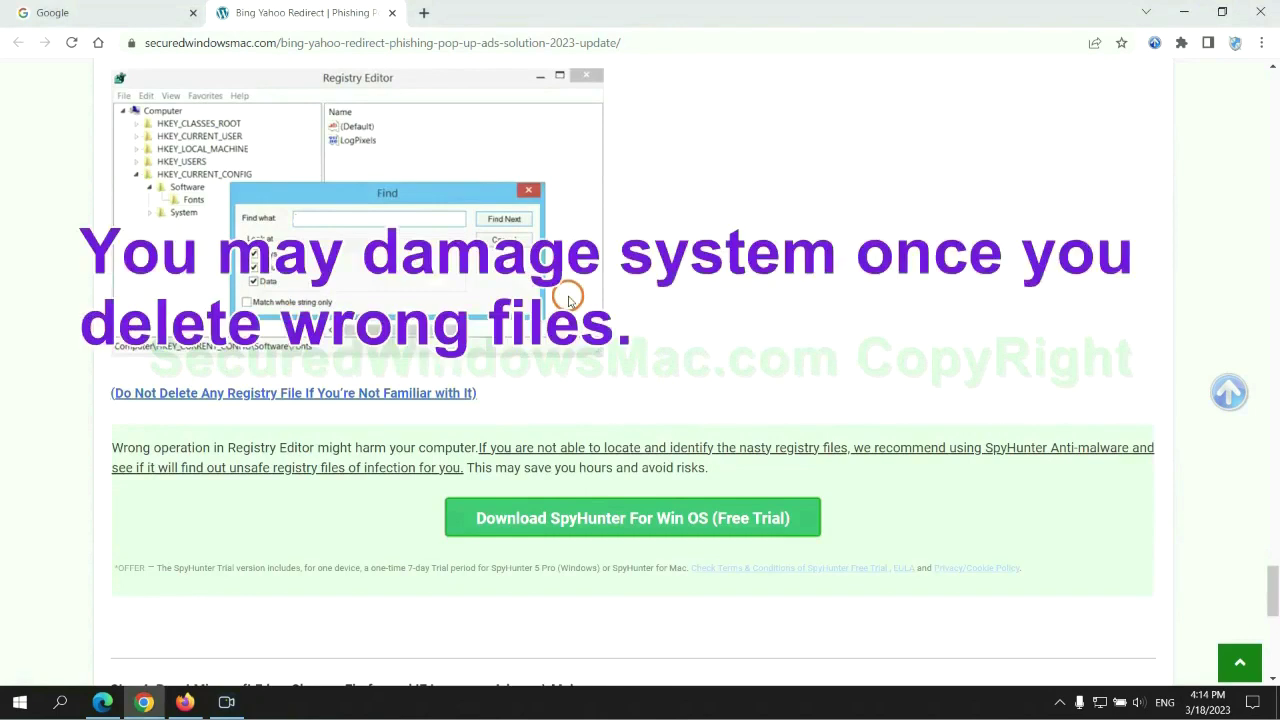
- Read the guide's SpyHunter recommendation for registry files and Step 4 on resetting Microsoft Edge, Chrome, Firefox and IE
{"action": "scroll", "coordinate": [566, 298], "scroll_direction": "down", "scroll_amount": 1}
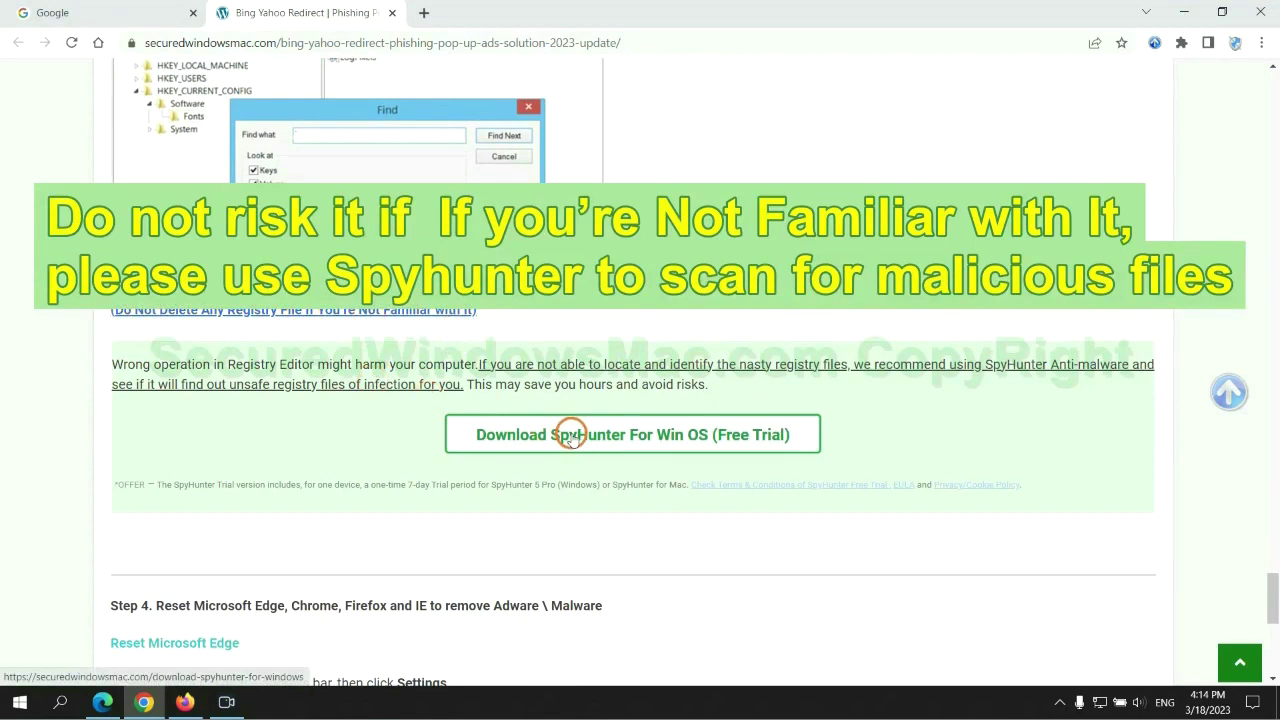
{"action": "scroll", "coordinate": [571, 434], "scroll_direction": "down", "scroll_amount": 5}
{"action": "double_click", "coordinate": [170, 105]}
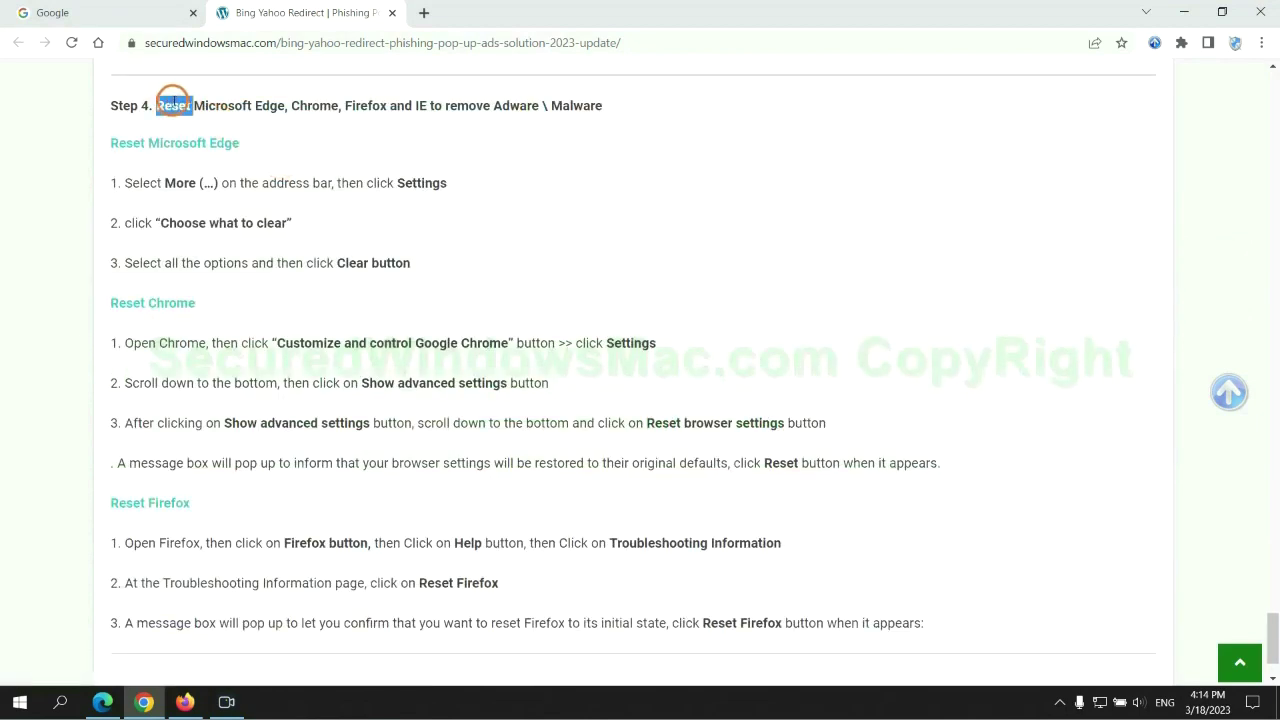
{"action": "left_click", "coordinate": [490, 138]}
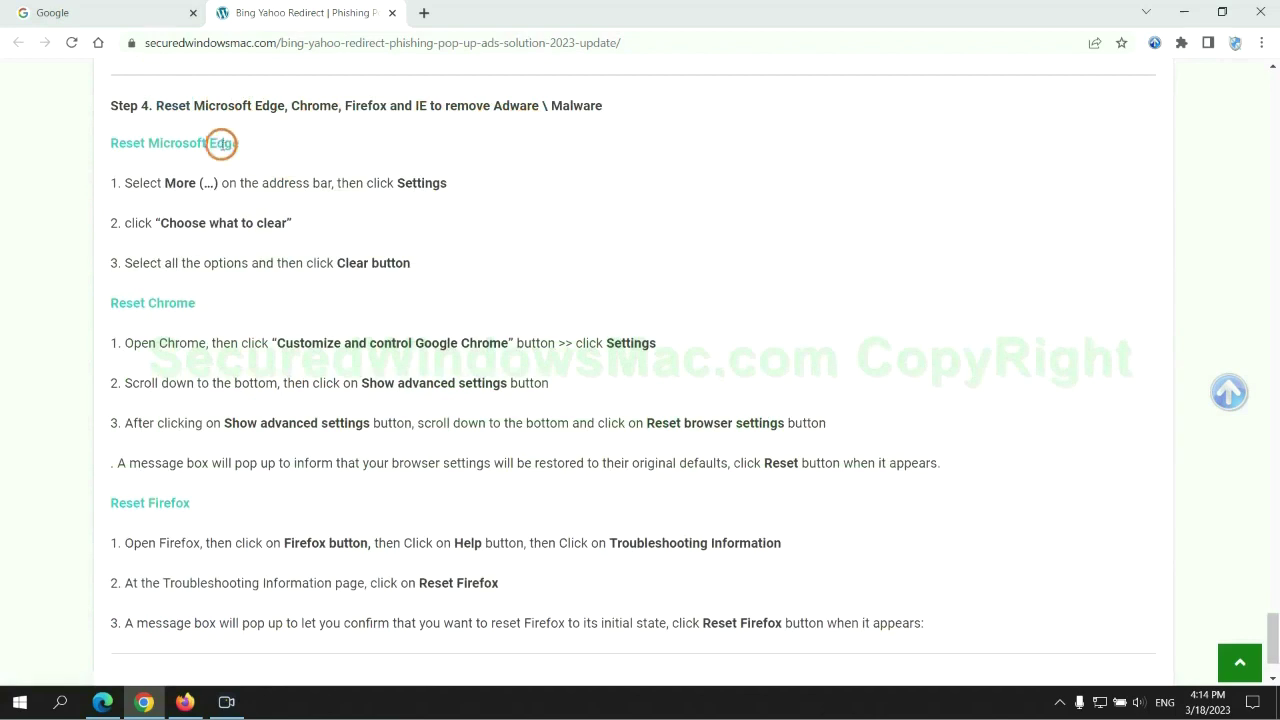
- Switch to Microsoft Edge and open the Clear browsing data dialog from the privacy, search and services settings
{"action": "left_click", "coordinate": [102, 702]}
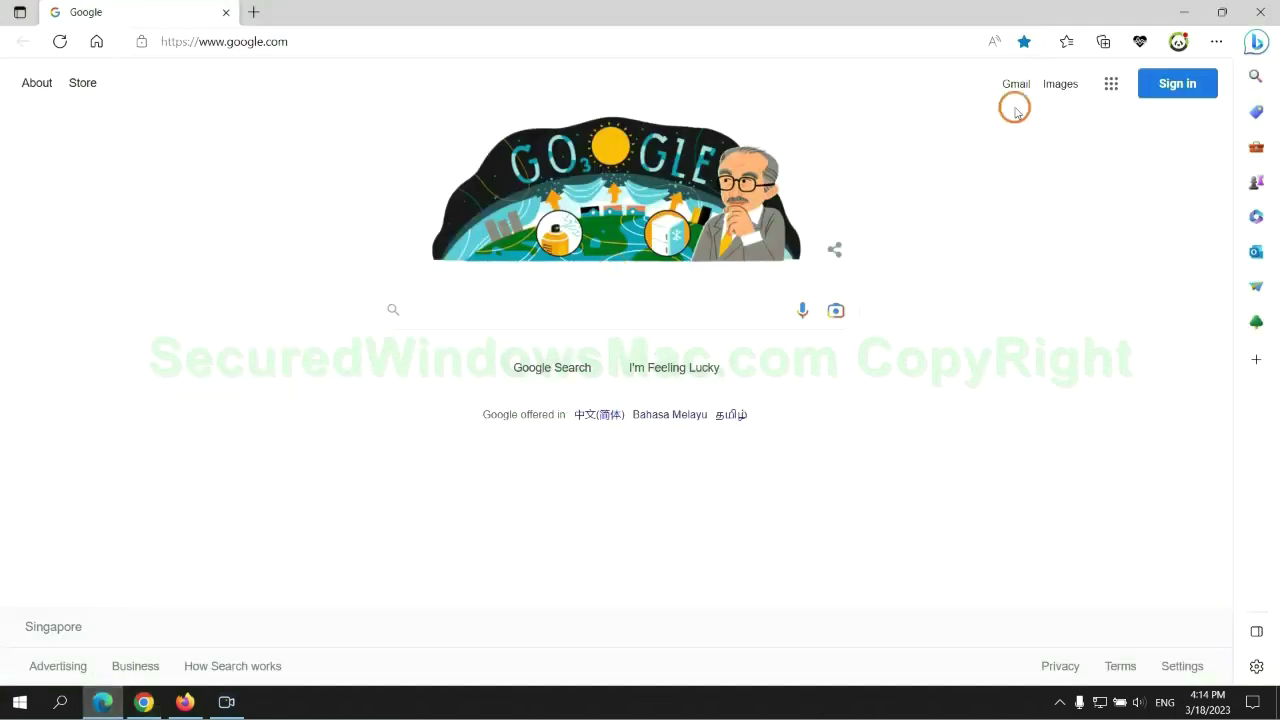
{"action": "left_click", "coordinate": [1213, 45]}
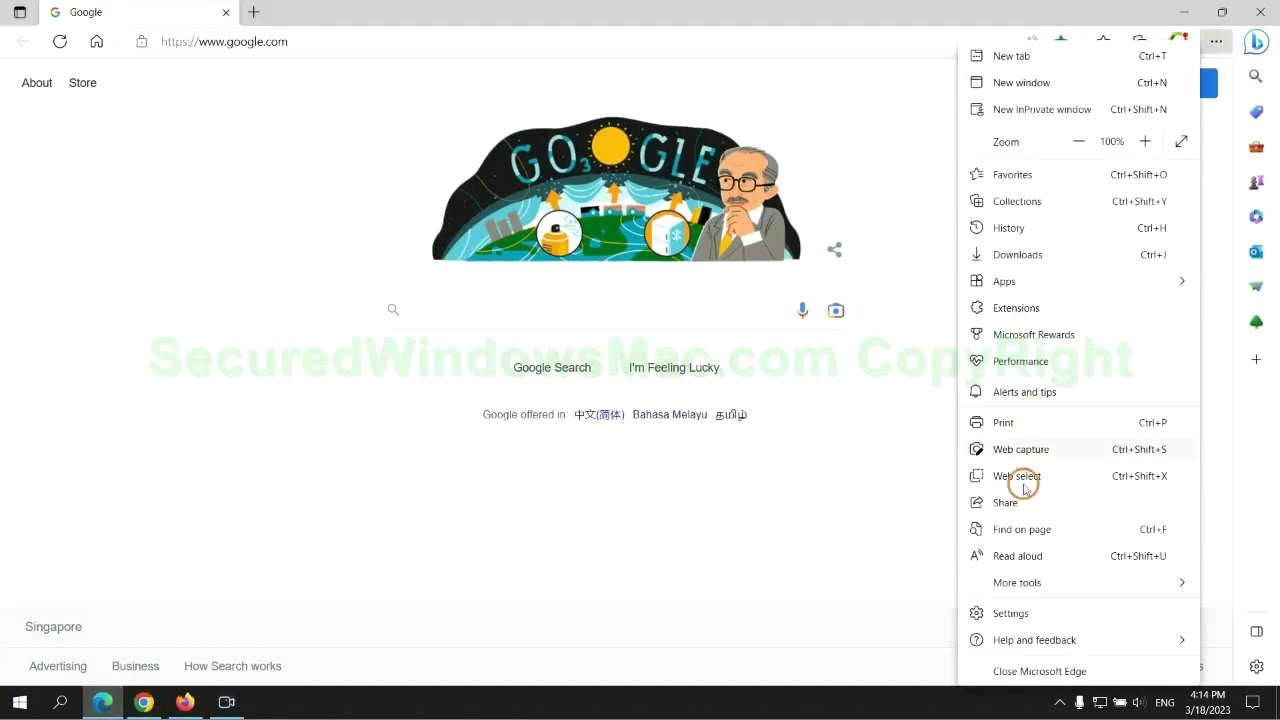
{"action": "left_click", "coordinate": [1005, 612]}
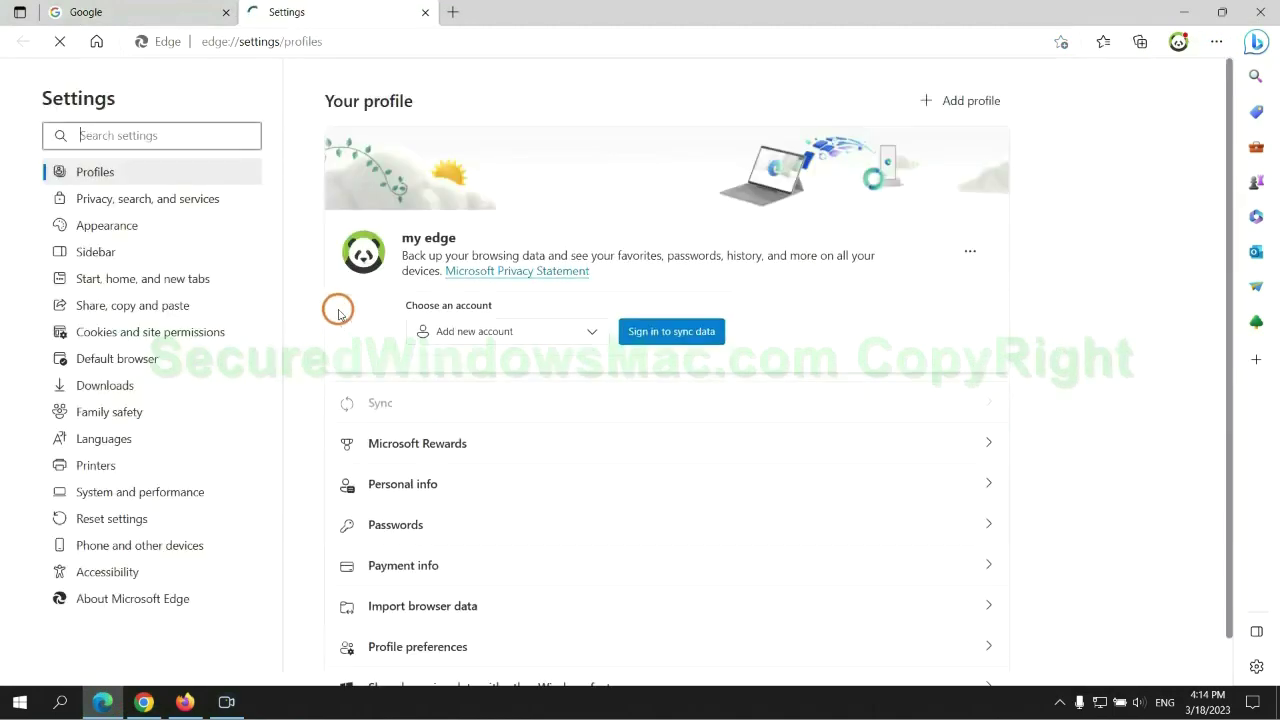
{"action": "left_click", "coordinate": [210, 205]}
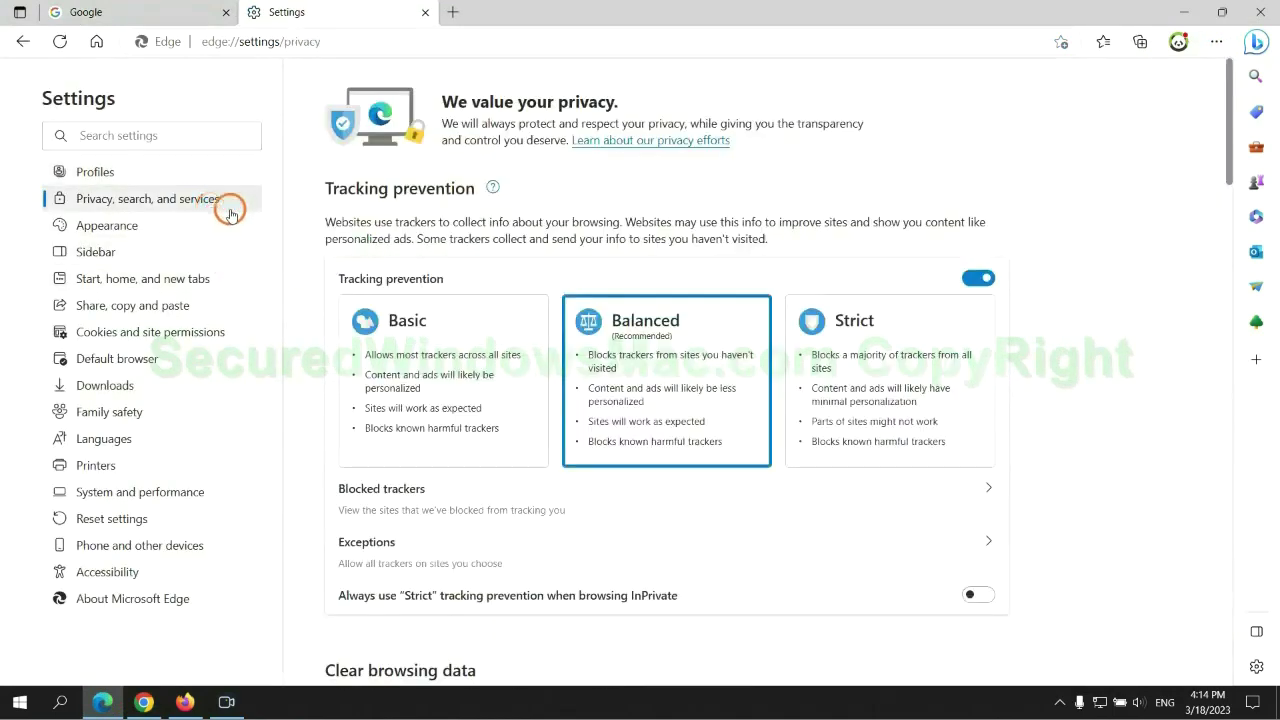
{"action": "scroll", "coordinate": [1045, 450], "scroll_direction": "down", "scroll_amount": 3}
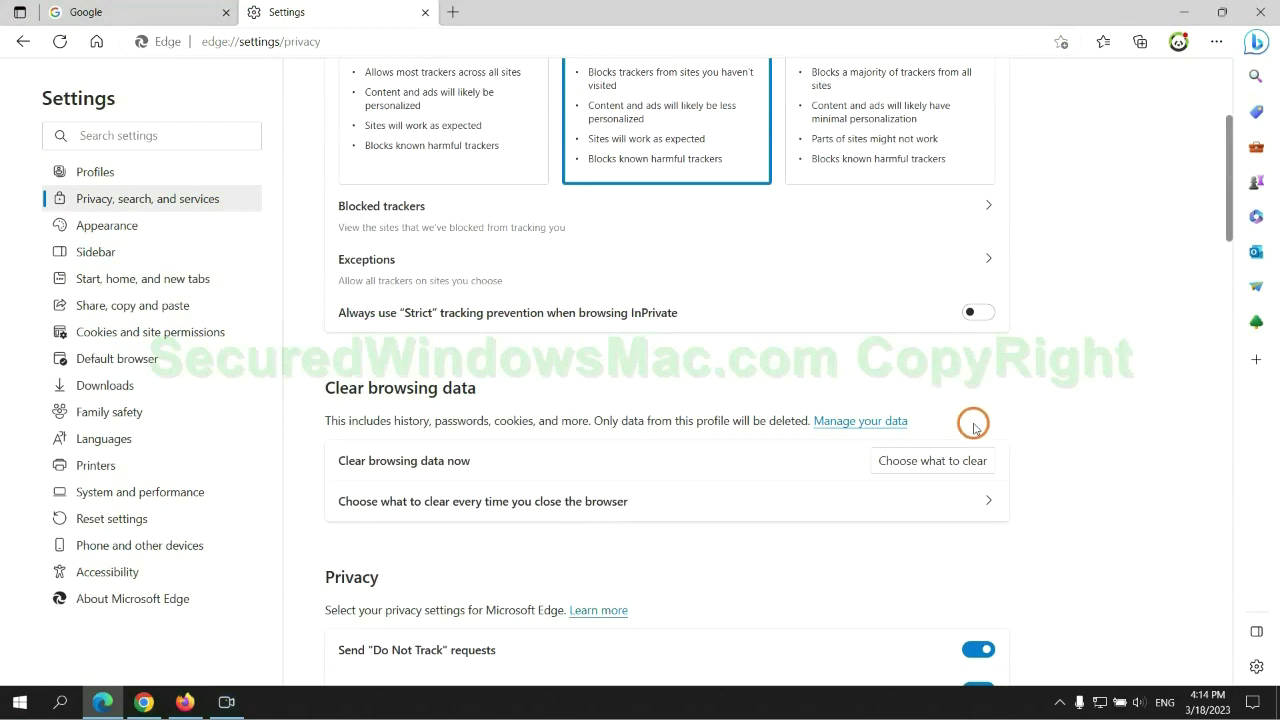
{"action": "left_click", "coordinate": [946, 461]}
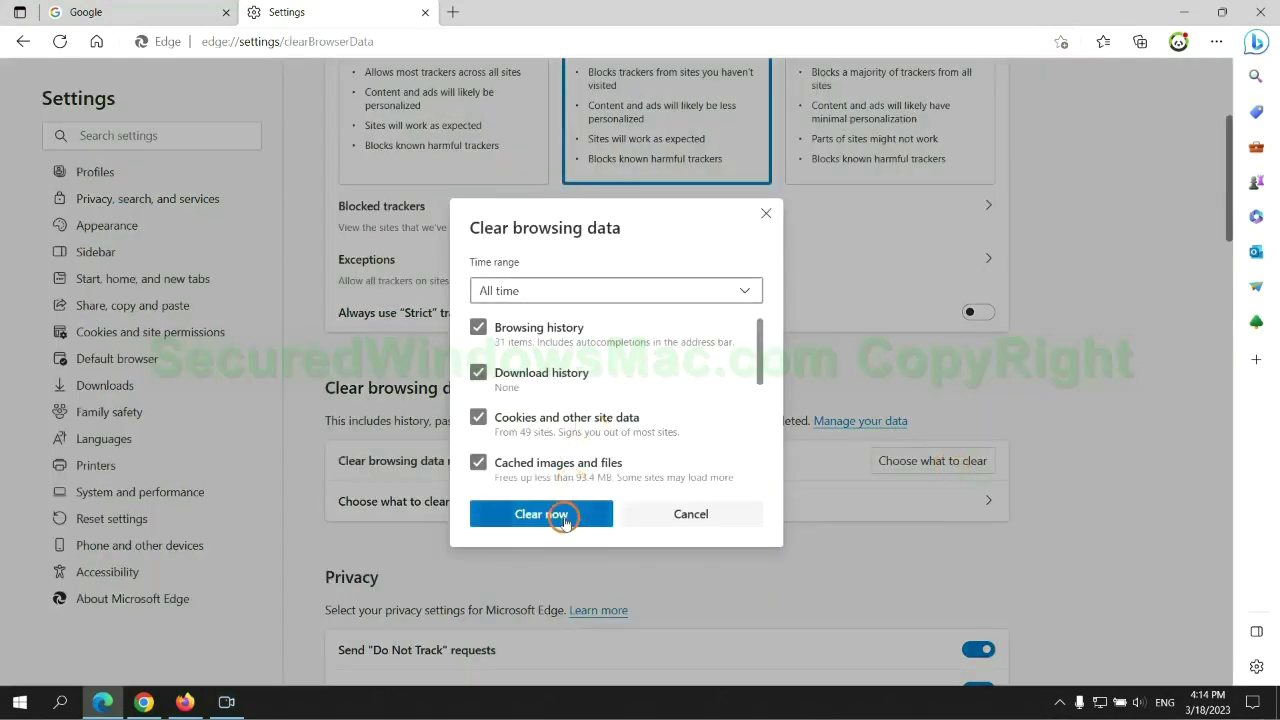
- Switch to Chrome, search its settings for "reset" and open the confirmation for restoring settings to their original defaults
{"action": "left_click", "coordinate": [144, 701]}
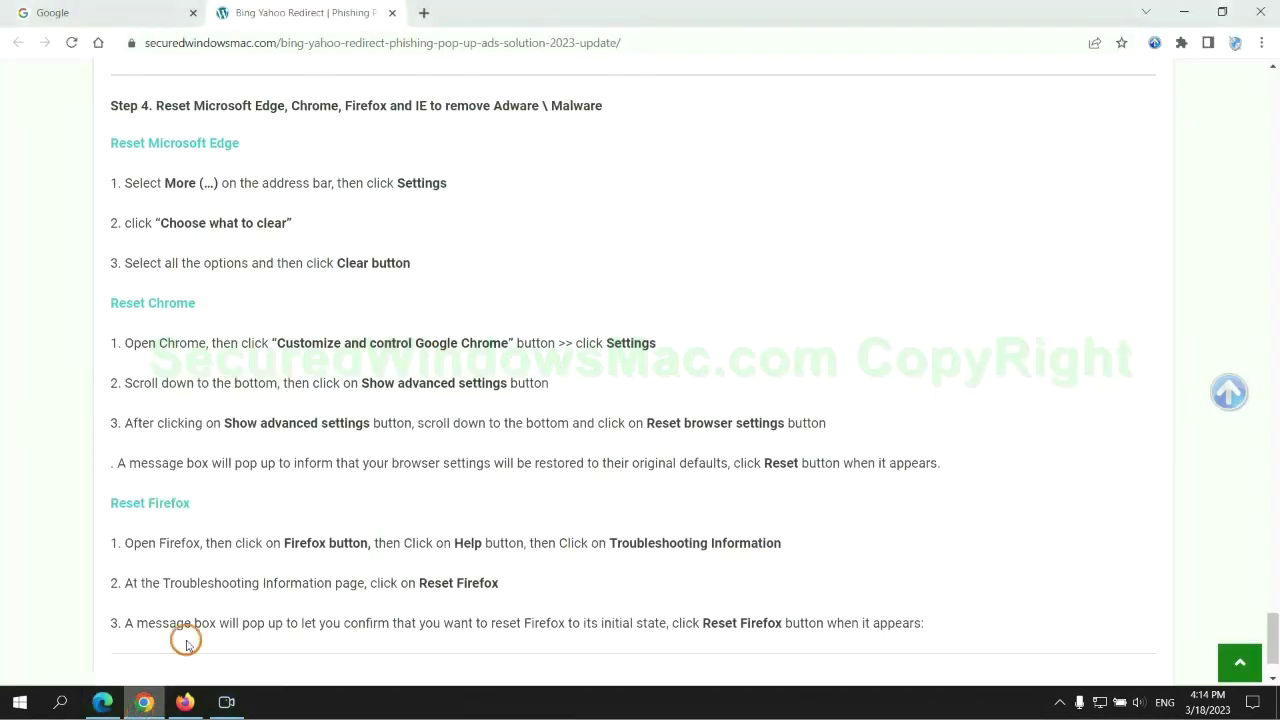
{"action": "left_click", "coordinate": [1260, 44]}
{"action": "left_click", "coordinate": [1115, 326]}
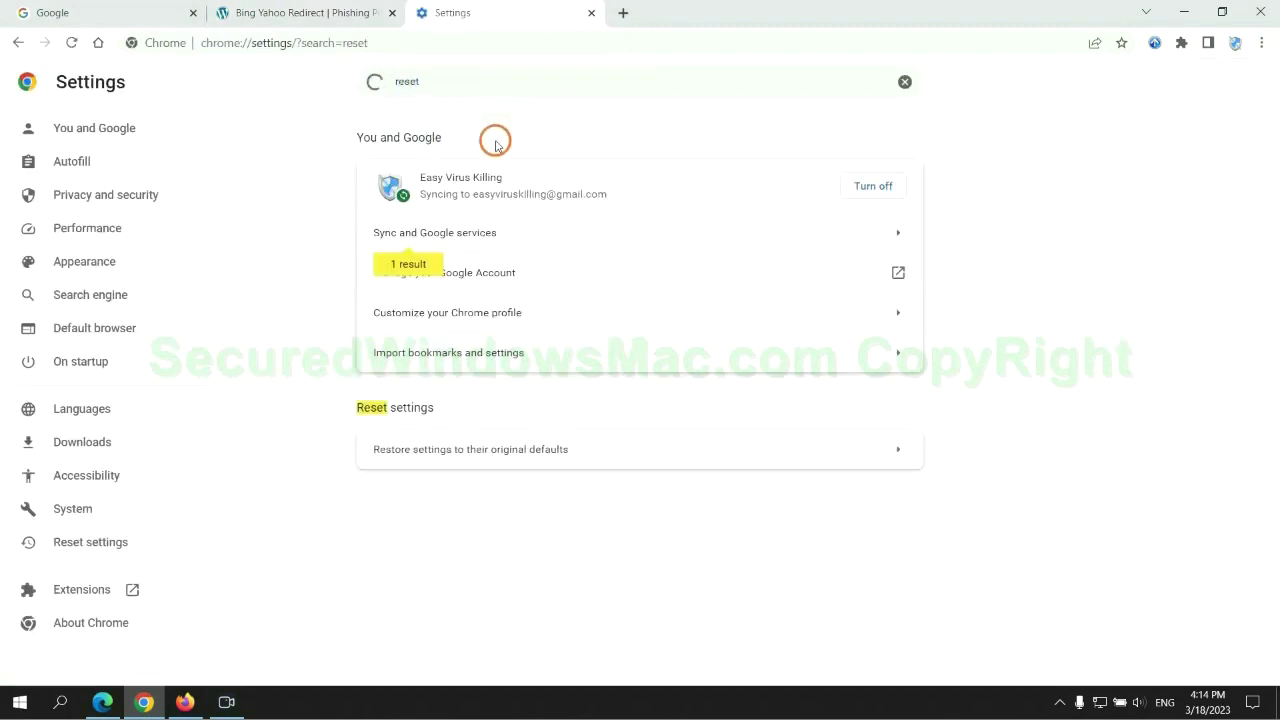
{"action": "left_click", "coordinate": [671, 445]}
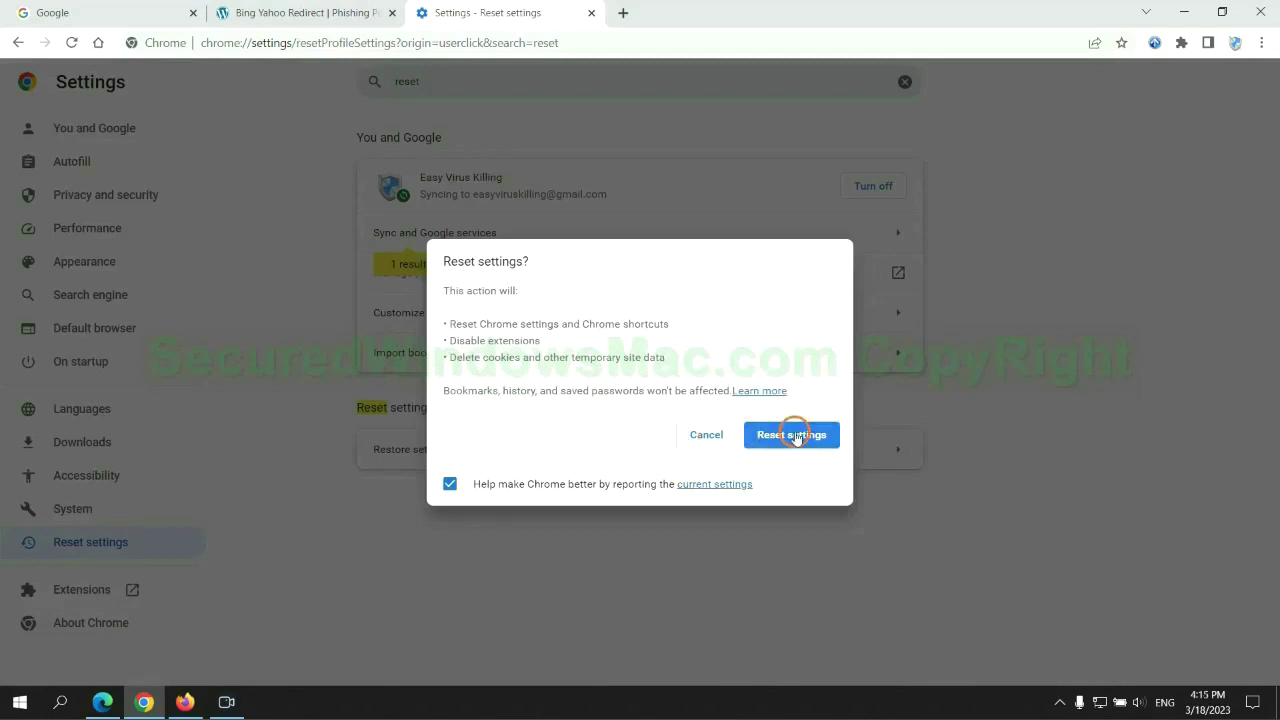
- Switch to Firefox, display the Troubleshooting Information page and open the confirmation for refreshing Firefox to its default settings
{"action": "left_click", "coordinate": [184, 700]}
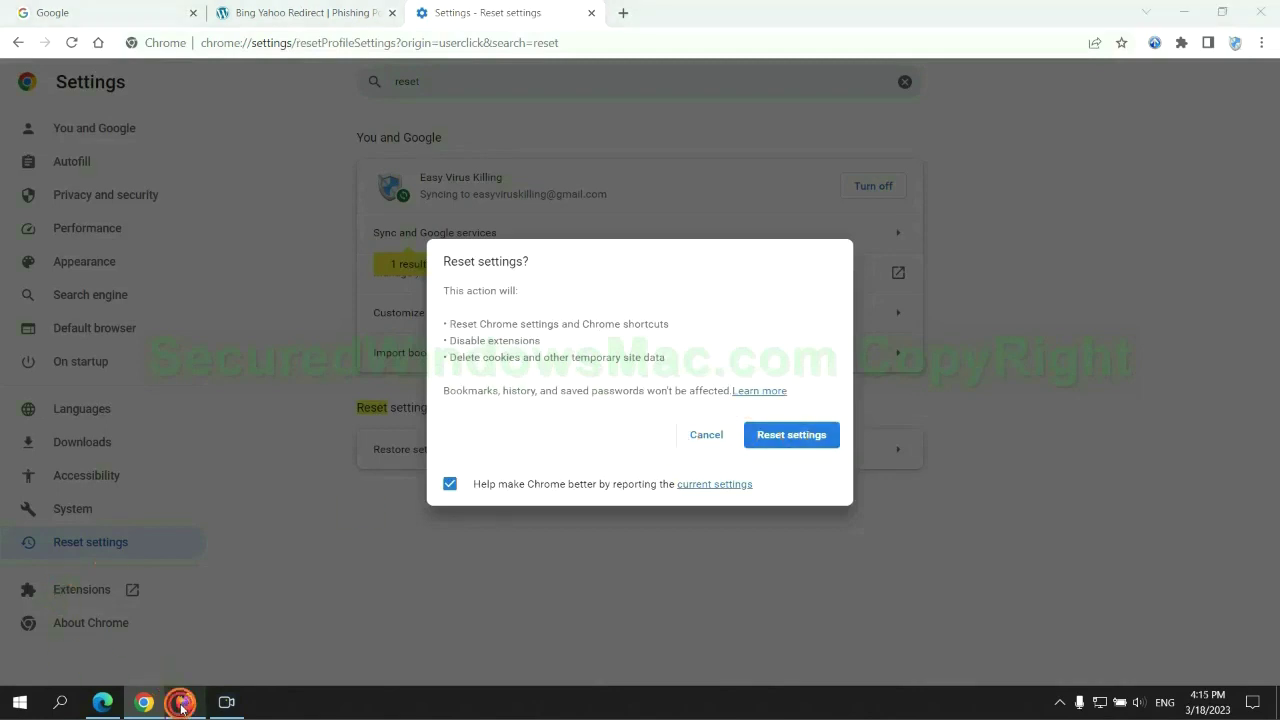
{"action": "left_click", "coordinate": [1243, 64]}
{"action": "left_click", "coordinate": [1258, 53]}
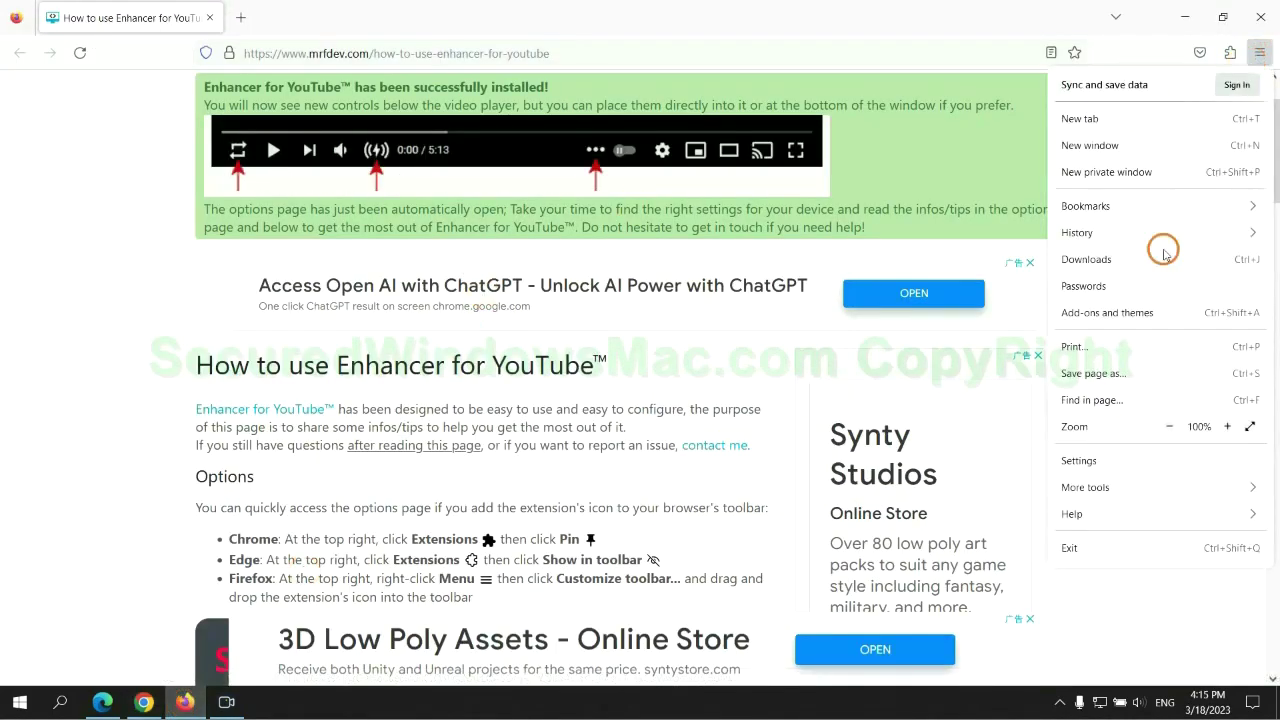
{"action": "left_click", "coordinate": [1088, 514]}
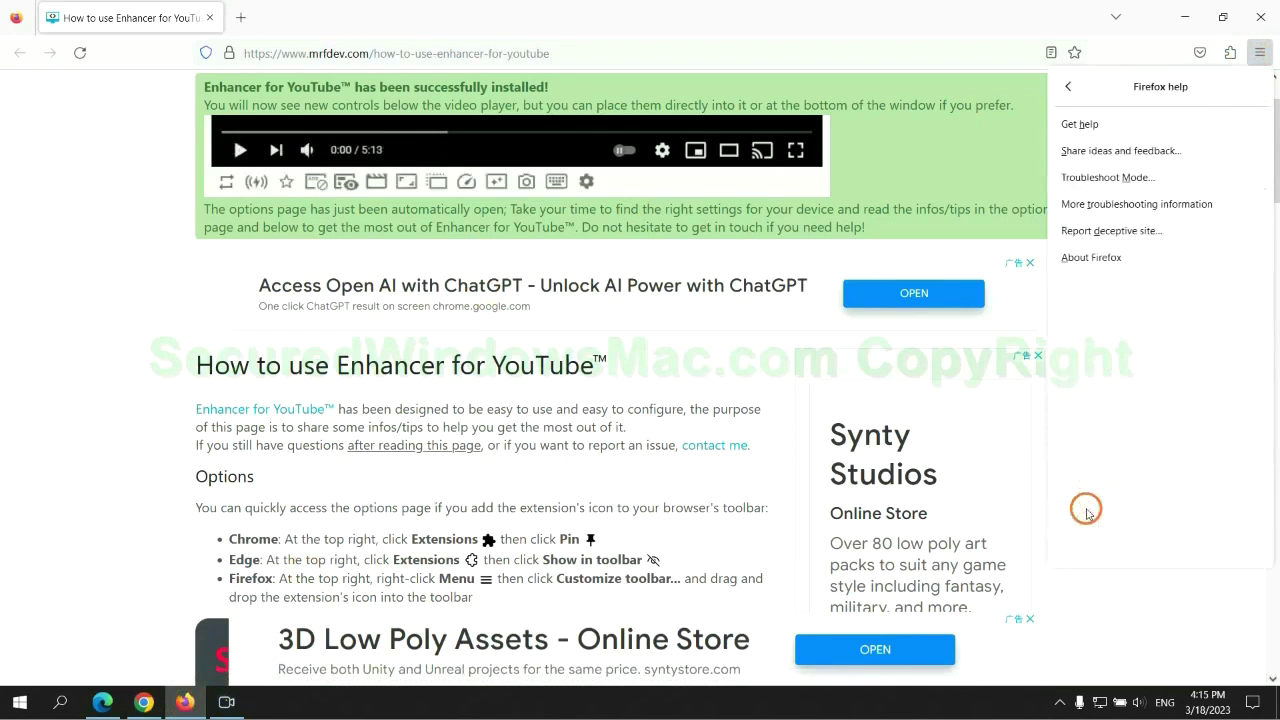
{"action": "left_click", "coordinate": [1141, 206]}
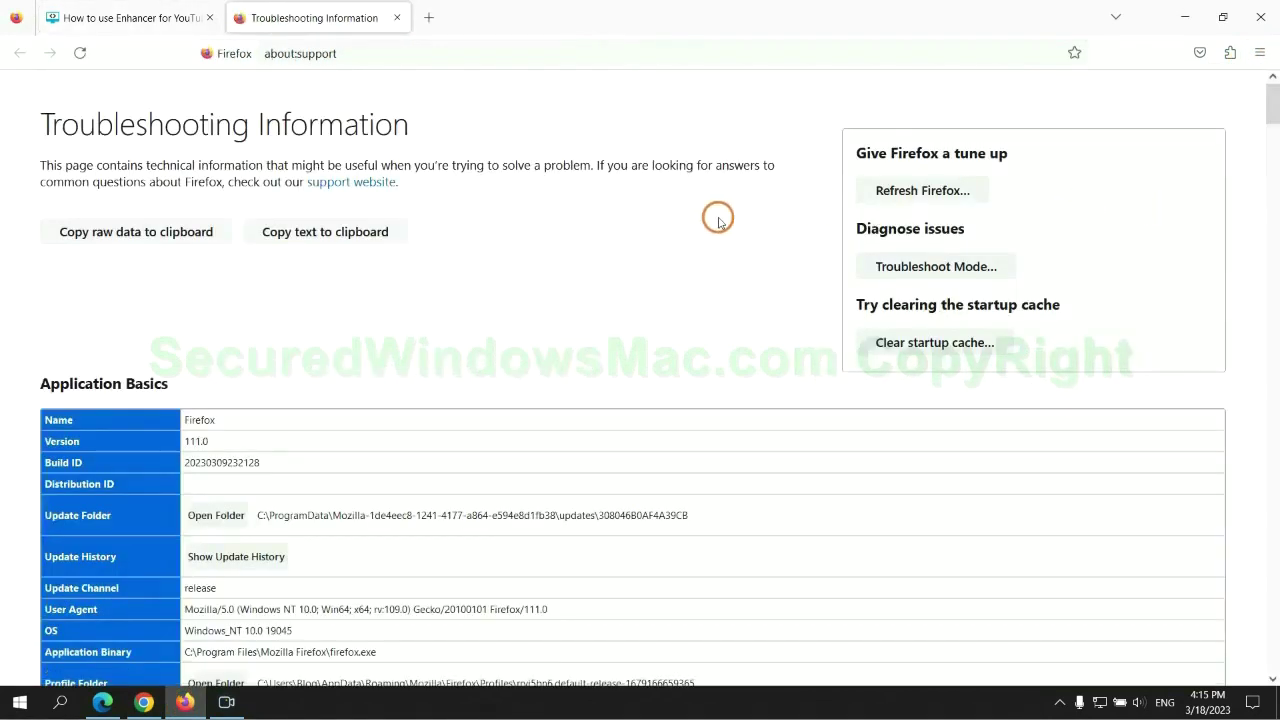
{"action": "left_click", "coordinate": [889, 190]}
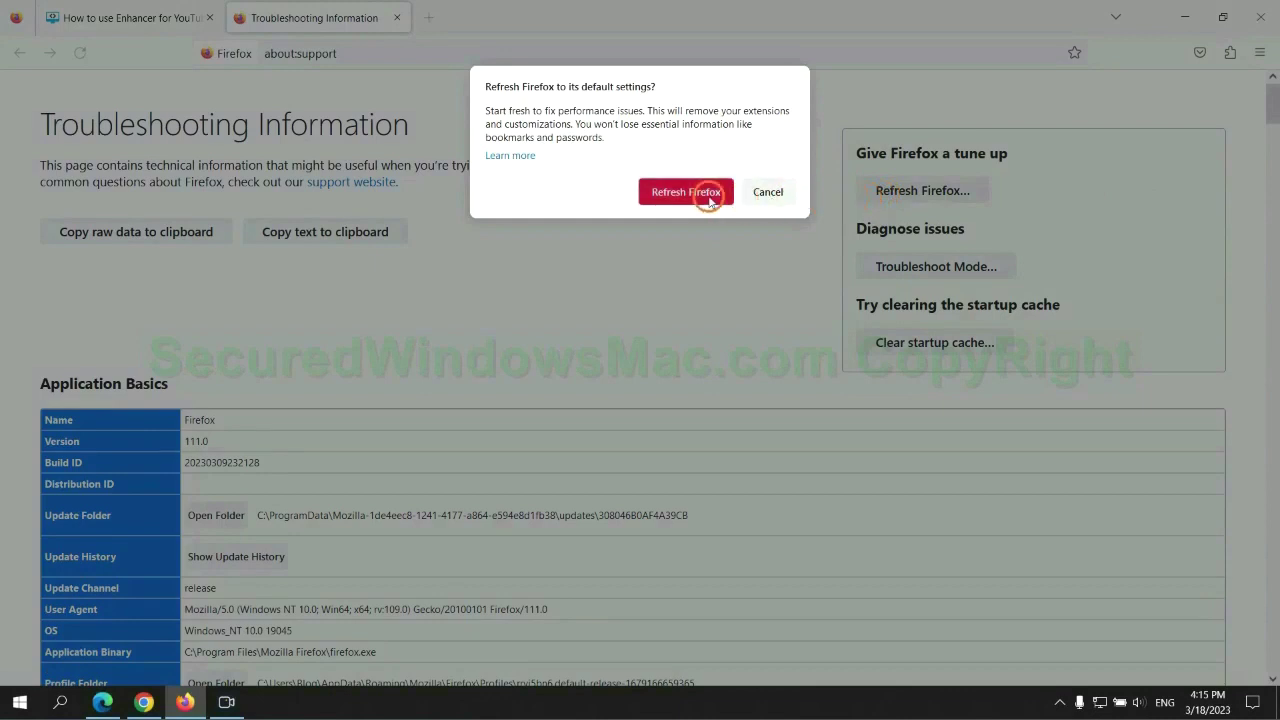
- Return to the guide in Chrome and highlight "If problems remain" in the closing note about scanning the PC with SpyHunter
{"action": "left_click", "coordinate": [144, 702]}
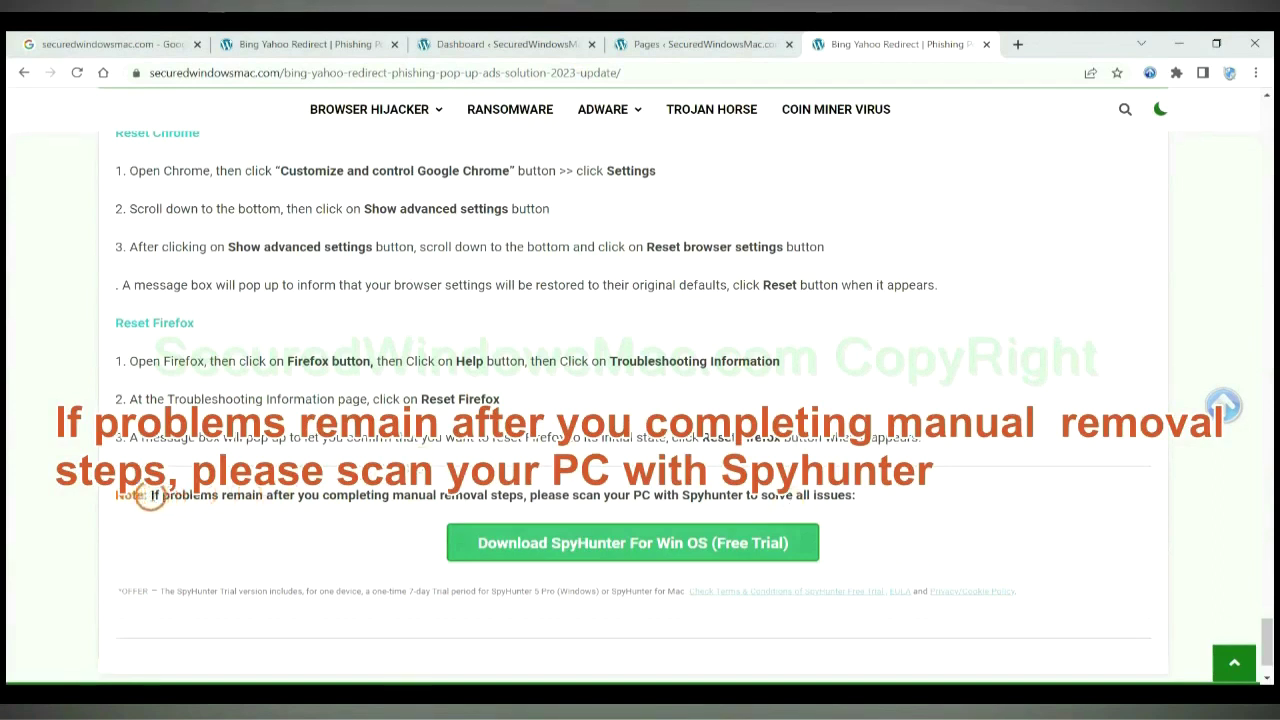
{"action": "left_click_drag", "start_coordinate": [150, 495], "coordinate": [265, 497]}
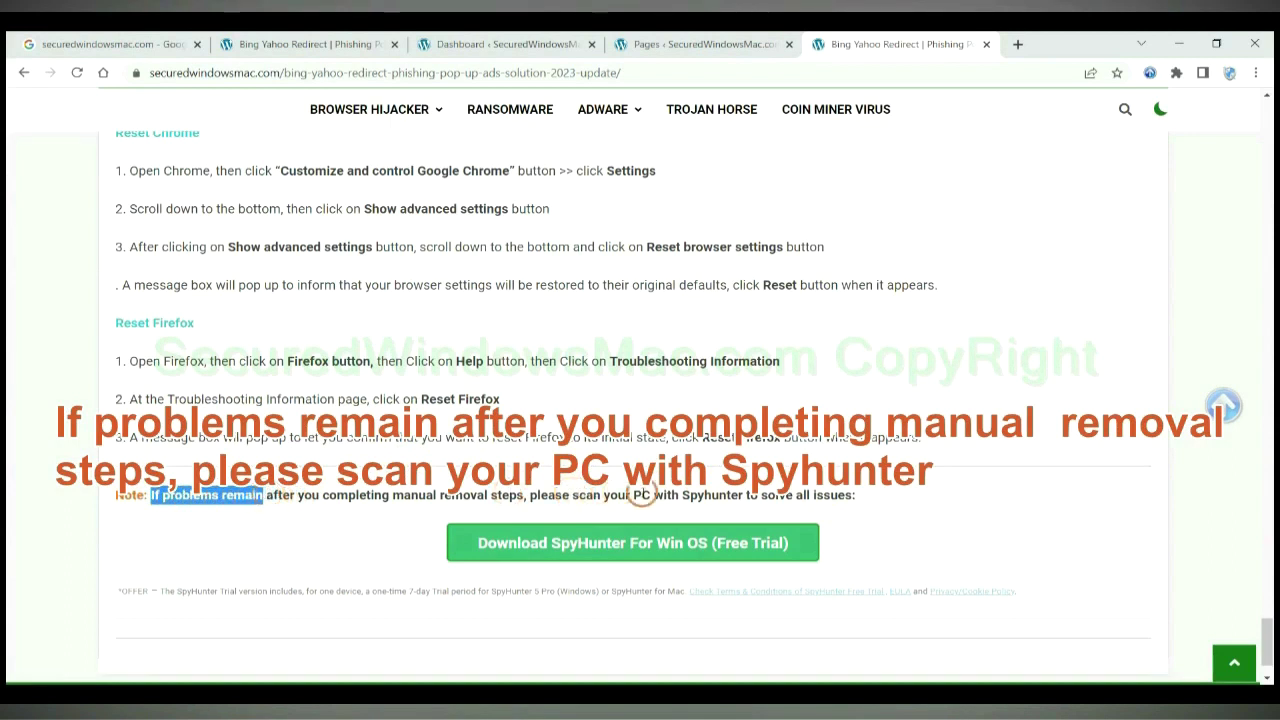